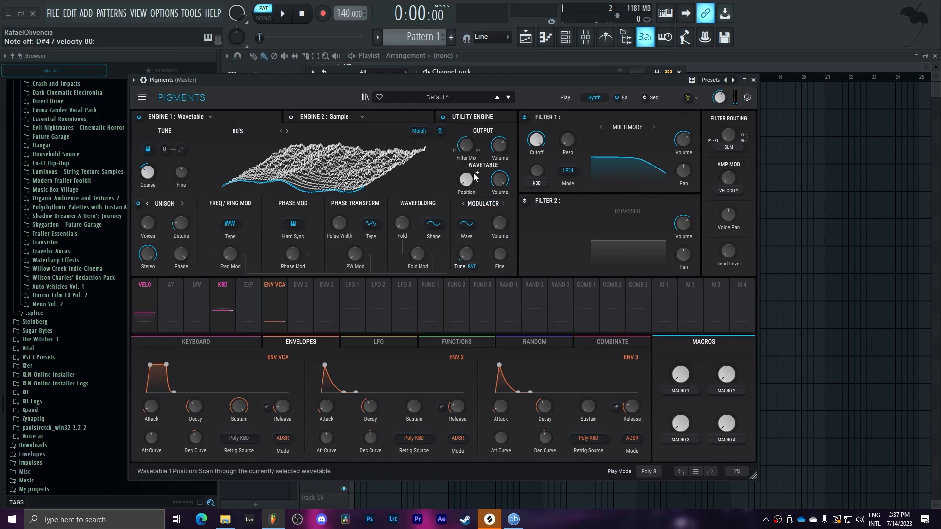
- Scan through Engine 1's 80's wavetable and set its Position to 0.716
drag(466, 184, 466, 178)
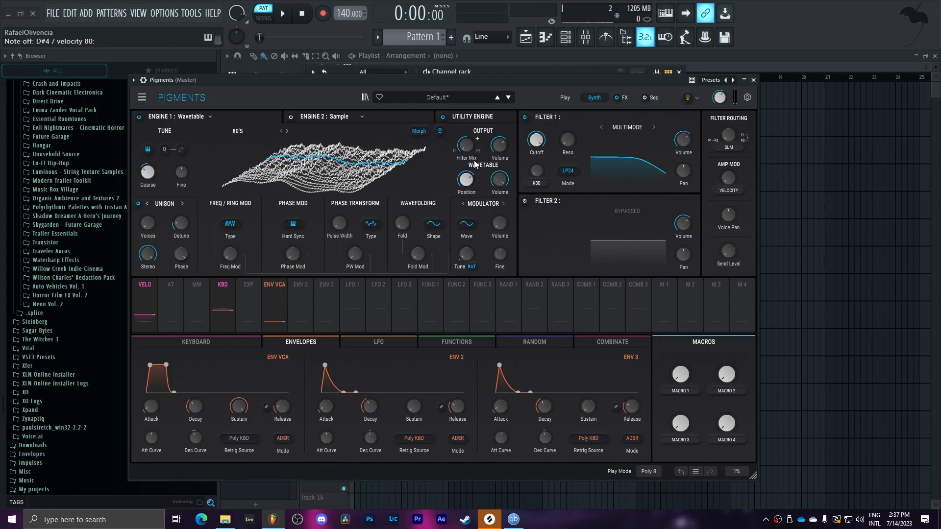
mouse_move(467, 186)
mouse_move(467, 186)
mouse_down()
mouse_move(467, 197)
mouse_move(467, 181)
mouse_up()
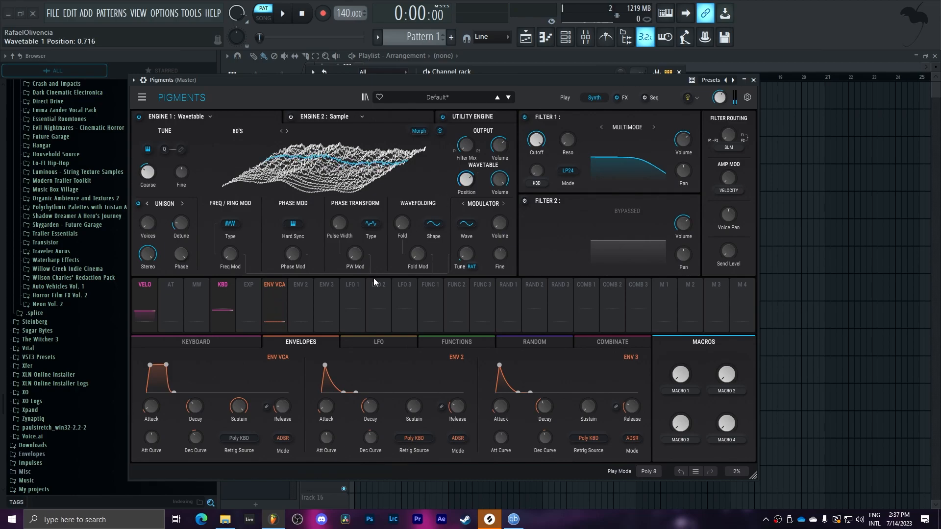
- Modulate Engine 1's wavetable position with LFO 1 at an amount of -0.14 and make the LFO unipolar
click(368, 339)
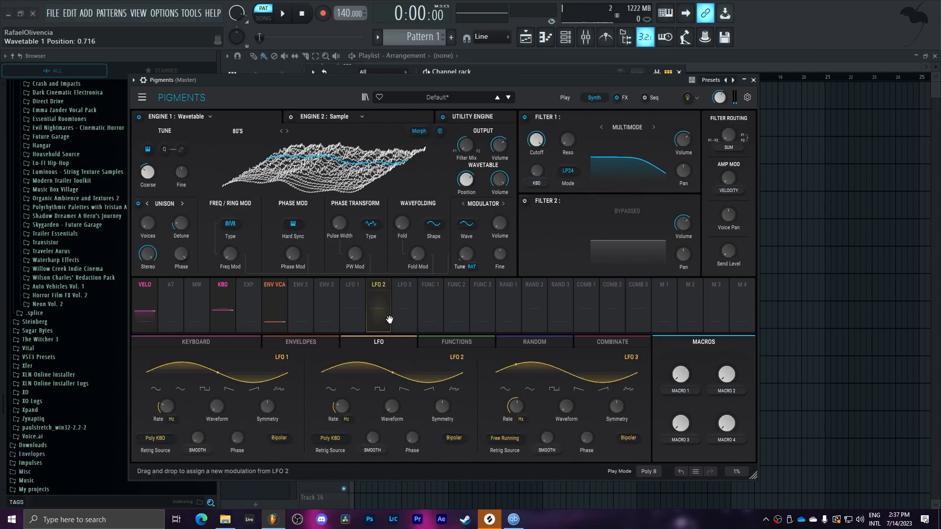
click(348, 285)
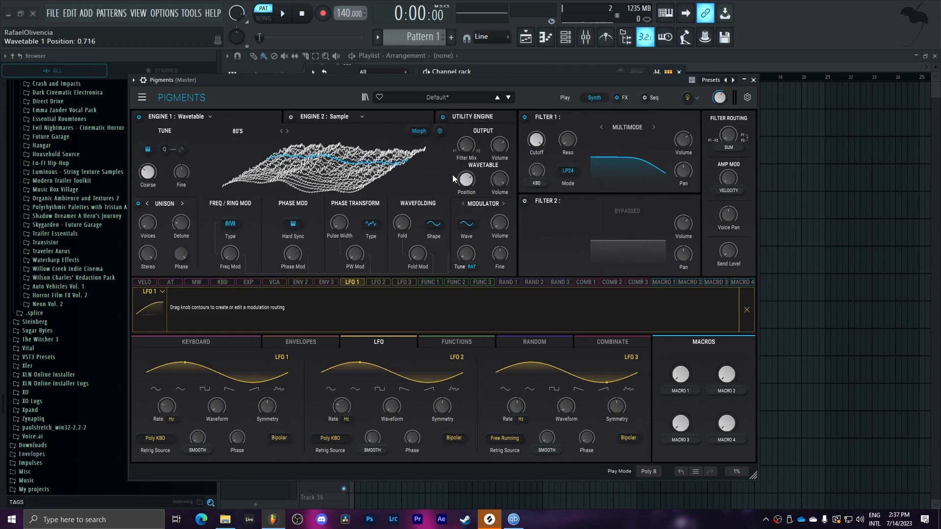
drag(466, 180, 459, 172)
click(279, 437)
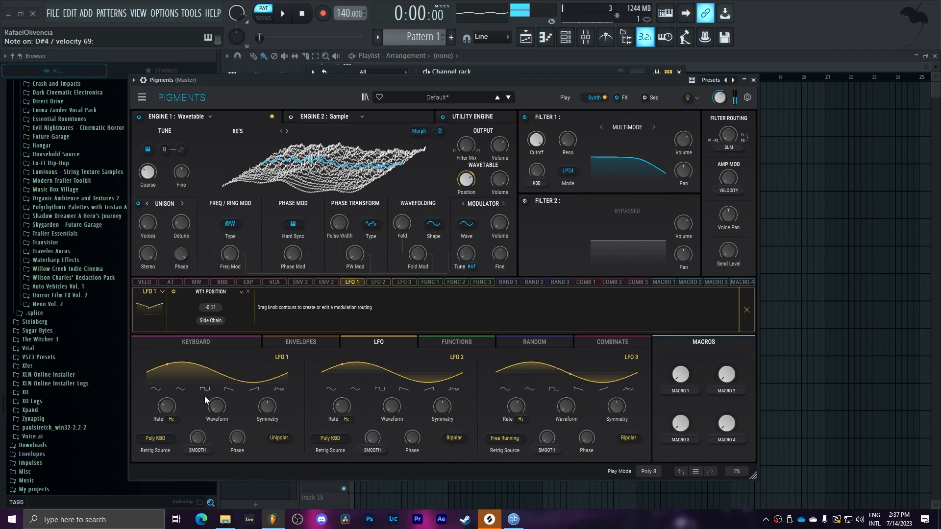
drag(225, 81, 289, 55)
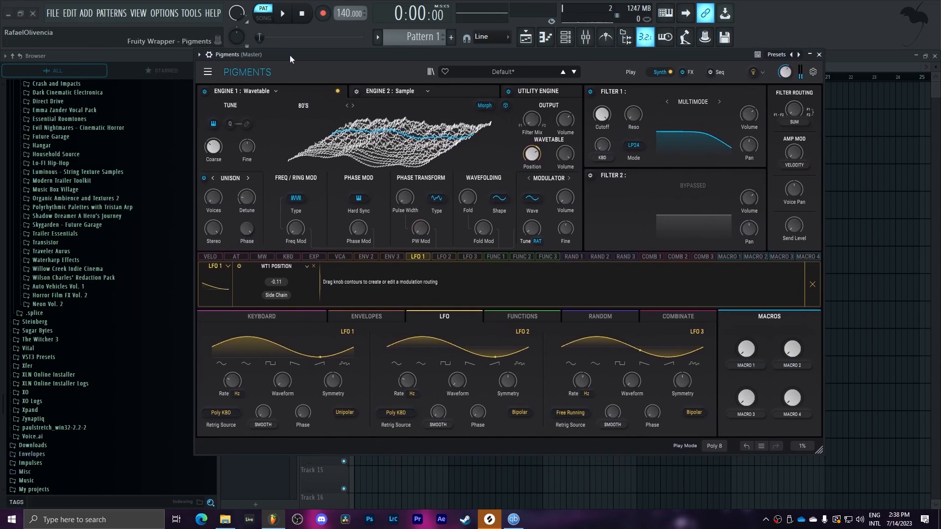
drag(524, 147, 524, 149)
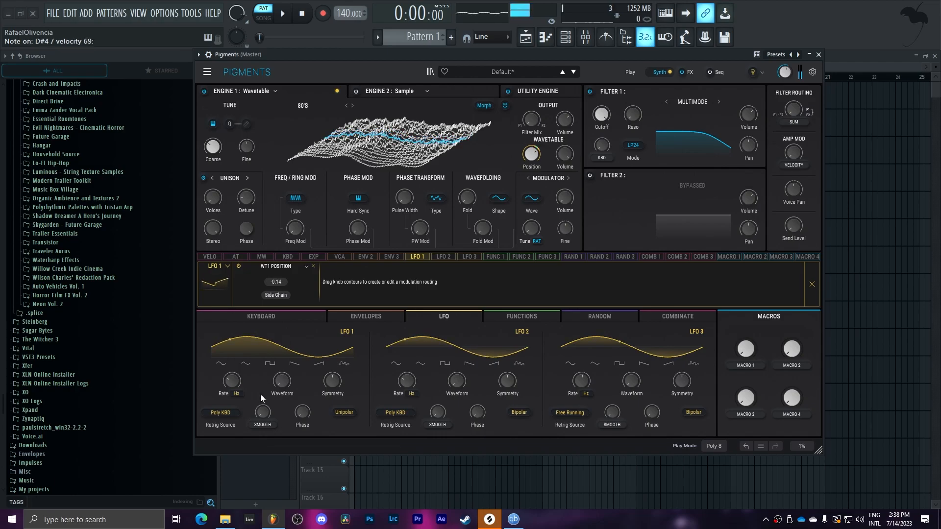
- Reshape LFO 1's sine wave with a symmetry of 0.140 and a starting phase of about 340°
click(225, 364)
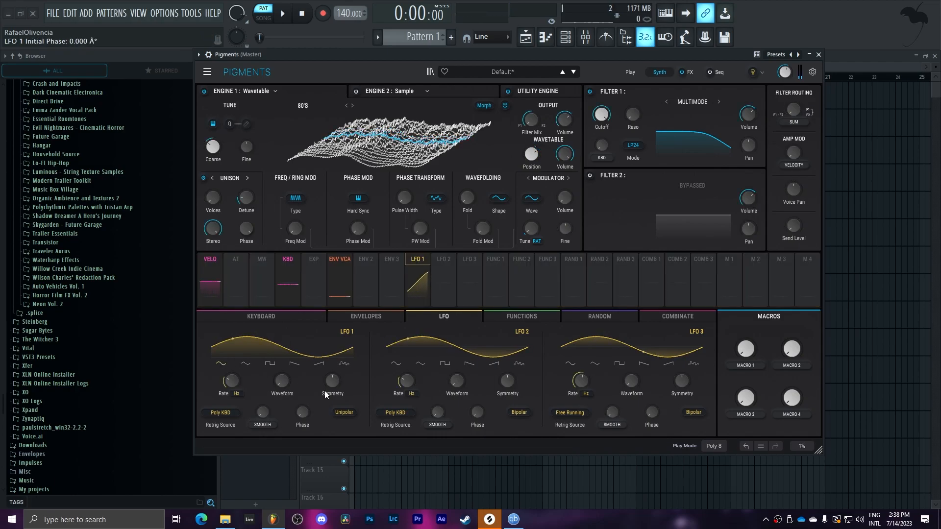
mouse_move(333, 378)
mouse_down()
mouse_move(334, 394)
mouse_move(302, 407)
mouse_move(302, 385)
mouse_move(330, 393)
mouse_up()
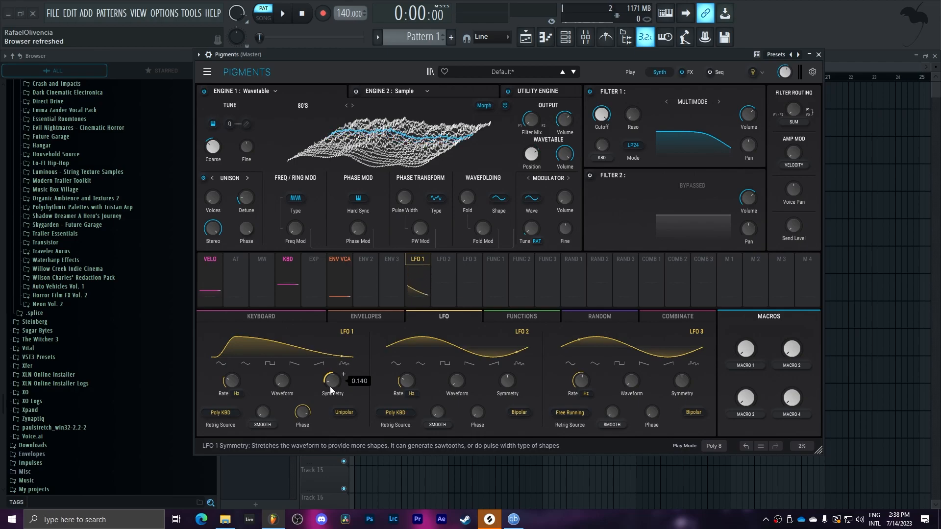
drag(301, 413, 302, 414)
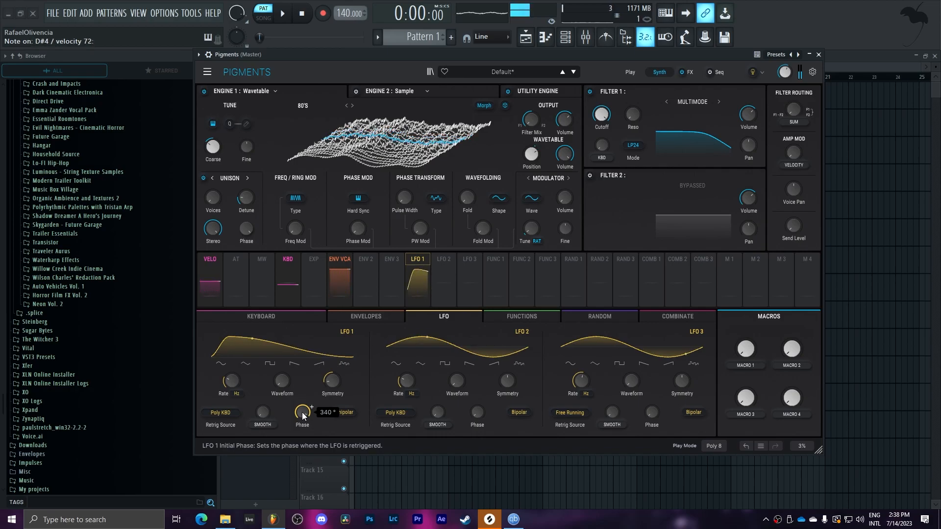
- Switch LFO 1's rate from Hz to tempo sync and adjust its beat division
drag(232, 381, 232, 379)
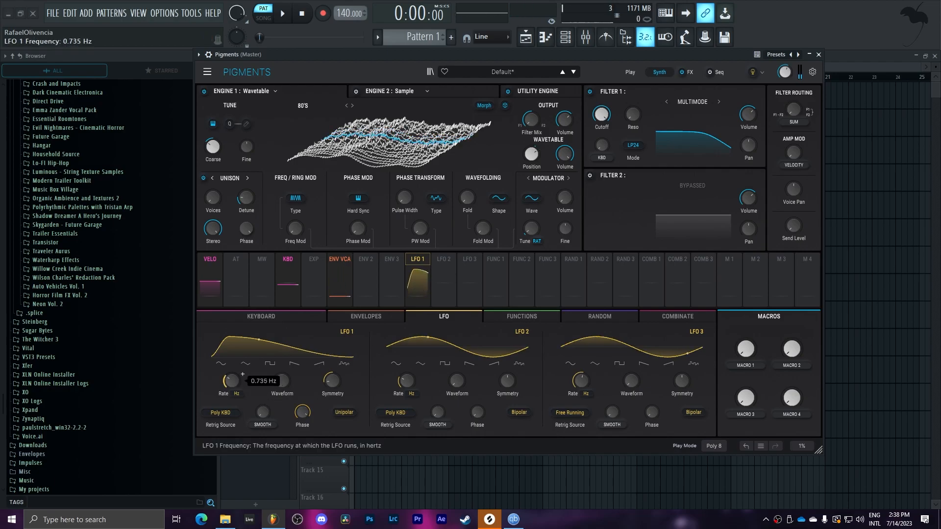
click(238, 393)
click(253, 378)
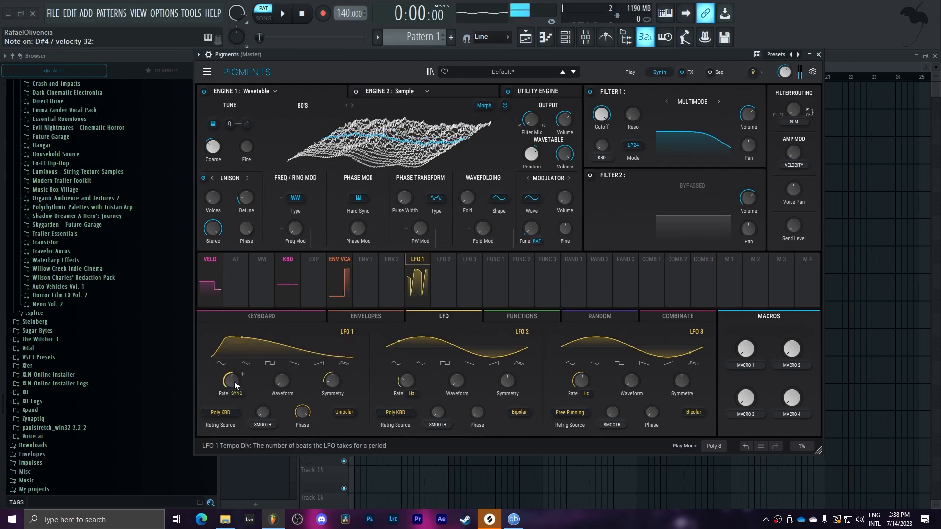
mouse_move(233, 381)
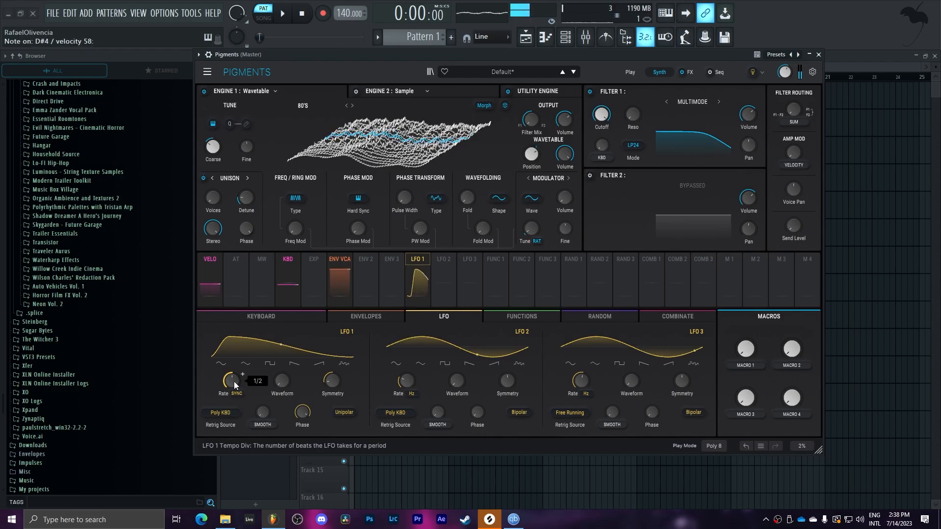
drag(234, 381, 234, 376)
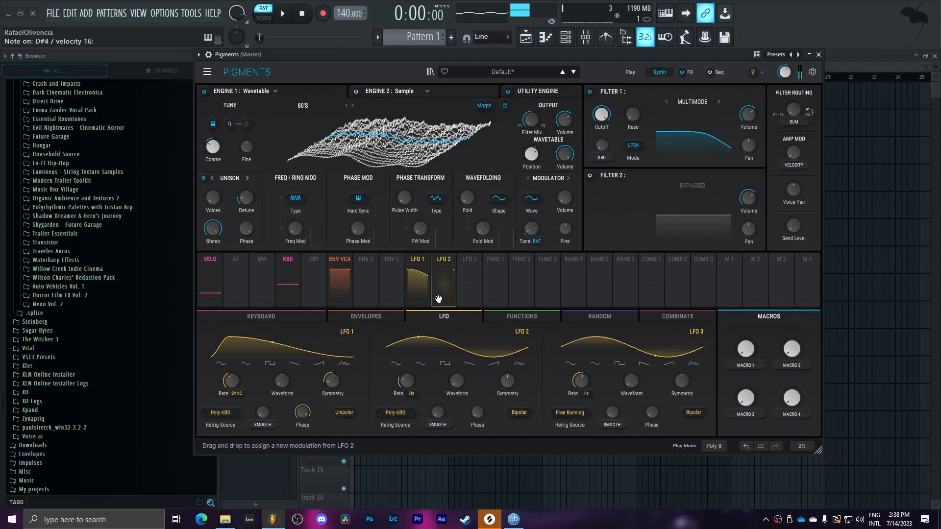
- Modulate Engine 1's wavetable position with LFO 2 at an amount of 0.10 and make LFO 2 unipolar
click(453, 259)
drag(531, 154, 531, 153)
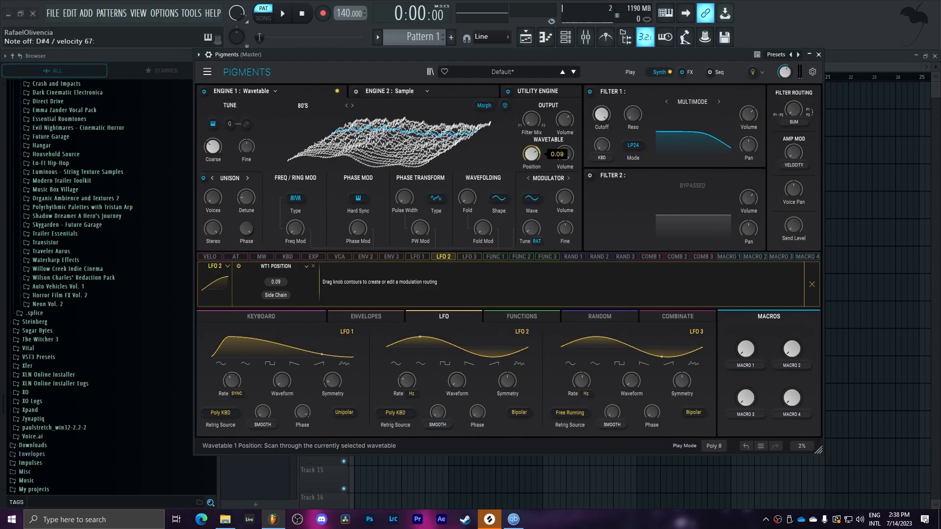
click(520, 412)
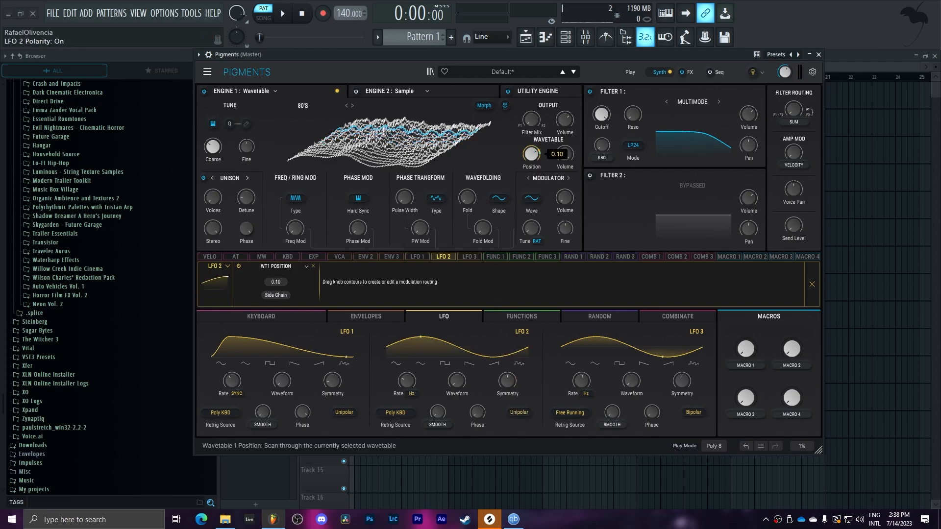
- Give LFO 2 a square waveform, switch its rate to tempo sync and adjust the beat division
click(444, 363)
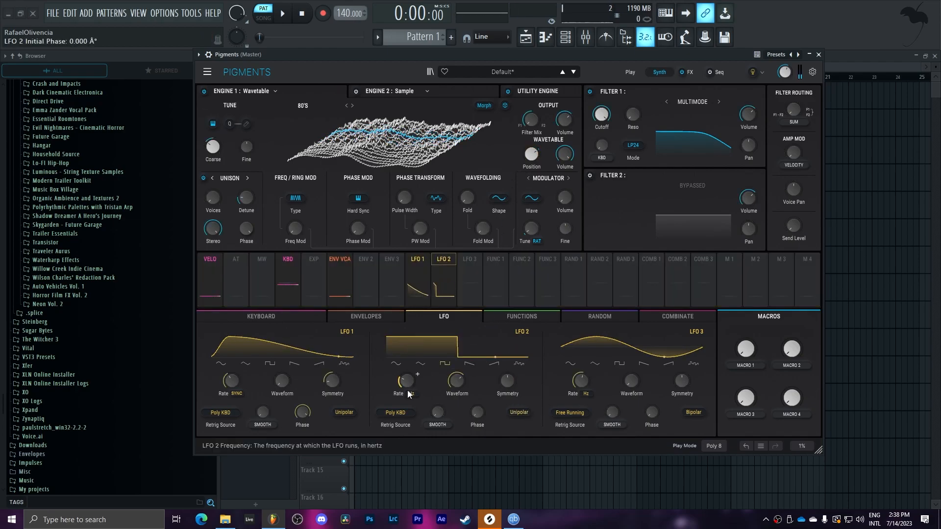
click(411, 393)
click(380, 375)
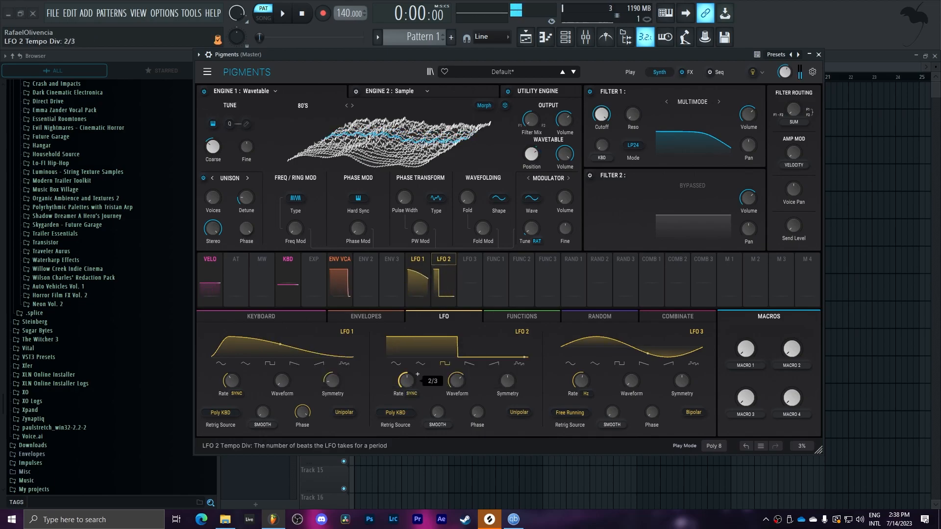
scroll(410, 379, up, 1)
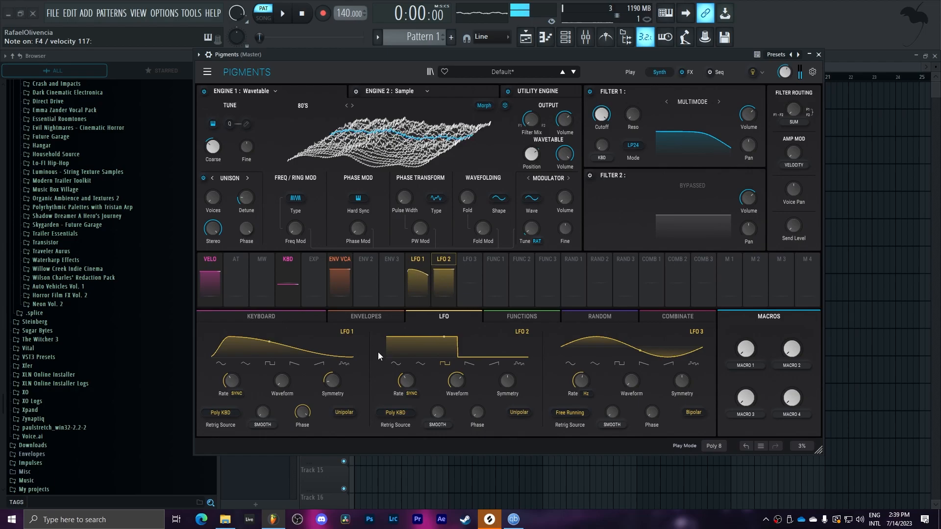
- Show Engine 1's wavetable in the 2D view and raise the Wavefolding Fold amount to about 1.27
click(504, 105)
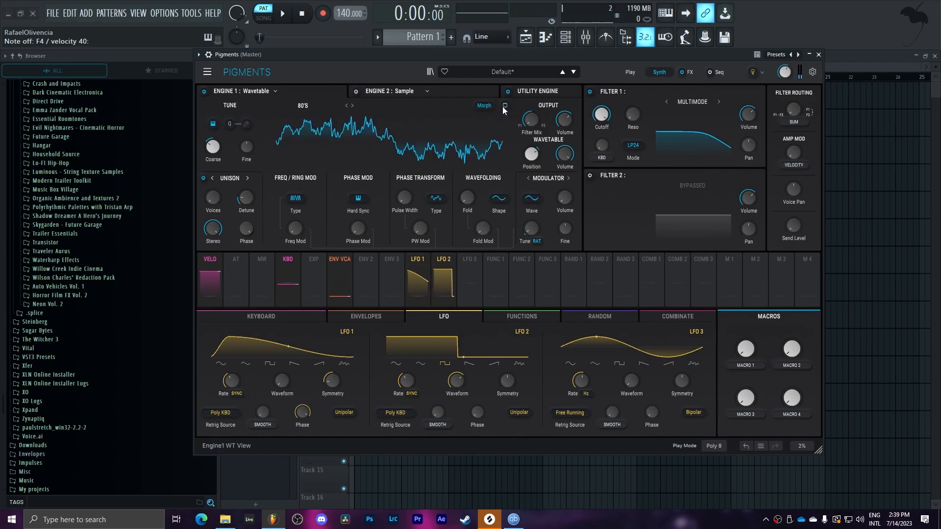
mouse_move(479, 191)
drag(467, 198, 469, 201)
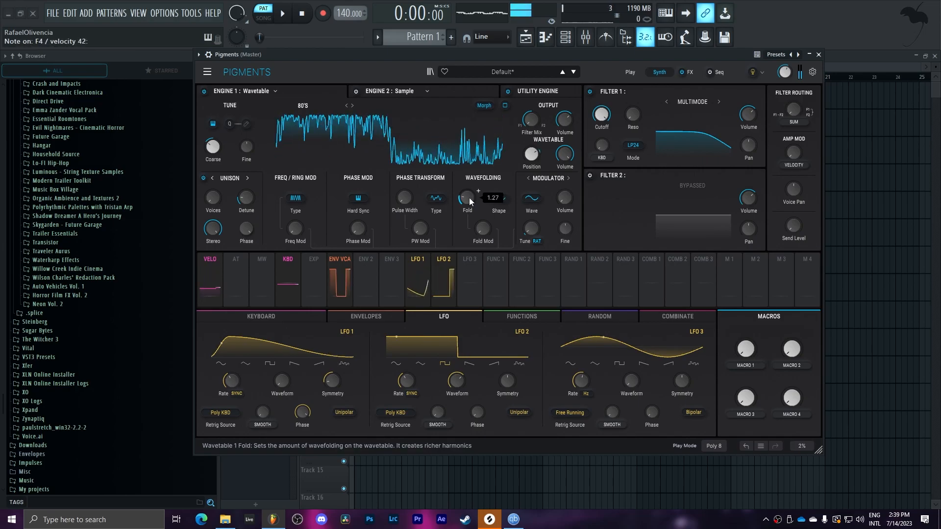
drag(531, 154, 531, 157)
mouse_move(471, 194)
mouse_down()
mouse_move(472, 203)
mouse_move(471, 194)
mouse_up()
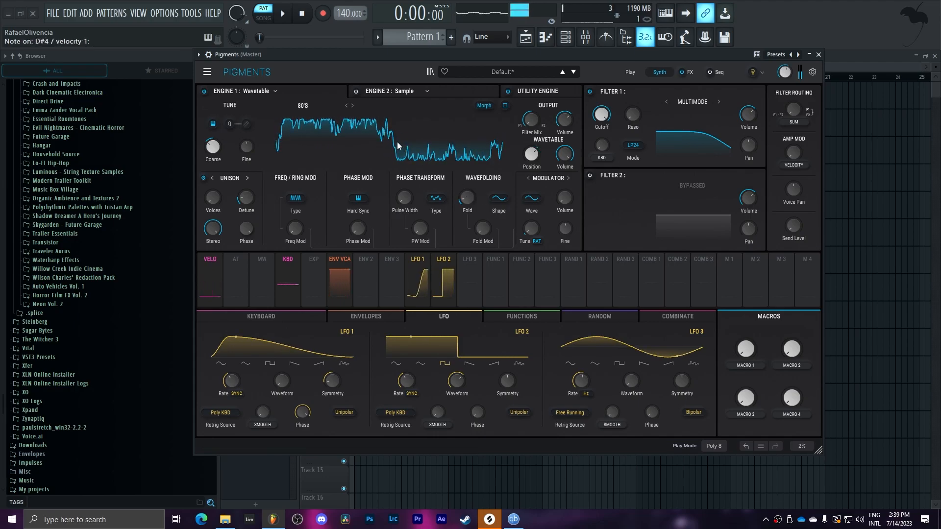
- Change Filter 1 to the Comb type with All-Pass turned up and a frequency of about 153 Hz
click(692, 103)
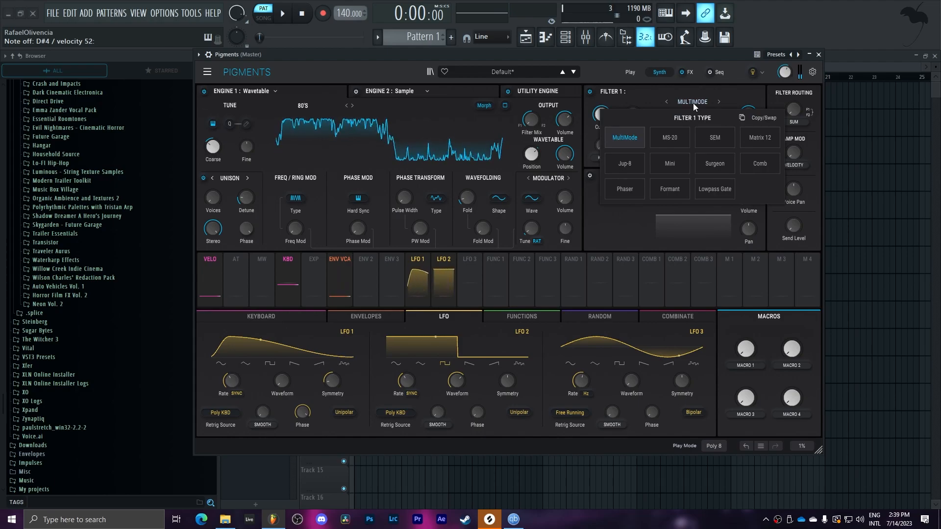
click(751, 162)
drag(722, 147, 721, 69)
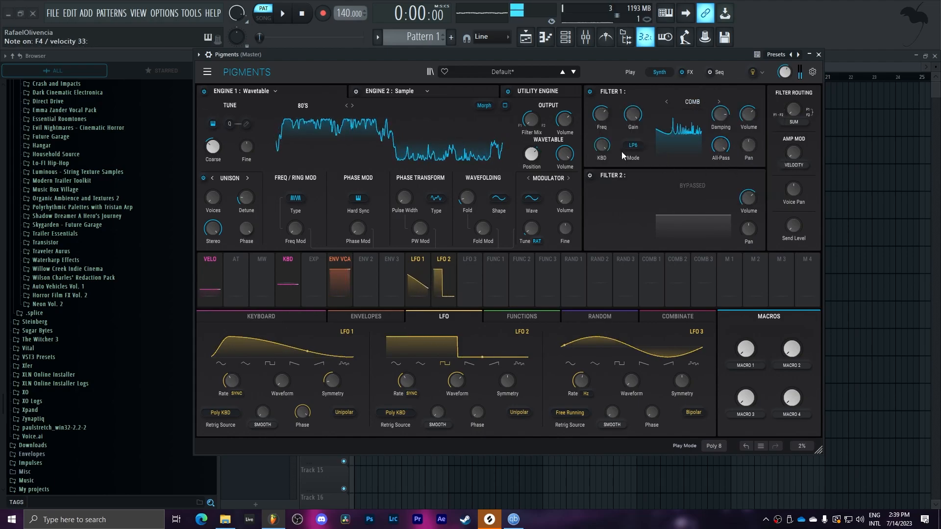
mouse_move(607, 120)
mouse_down()
mouse_move(606, 101)
mouse_move(606, 127)
mouse_up()
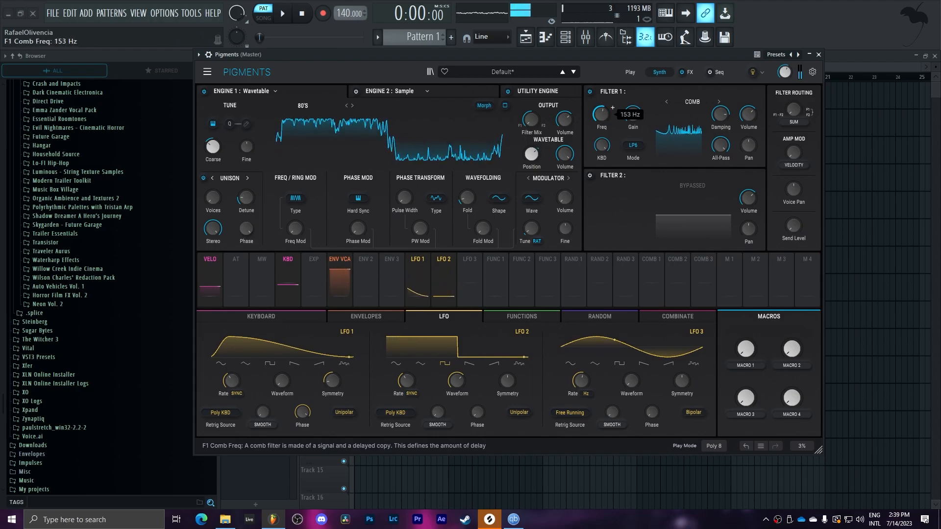
- Modulate Filter 1 with LFO 1, using an amount of 0.04 on frequency and 0.26 on gain
click(425, 257)
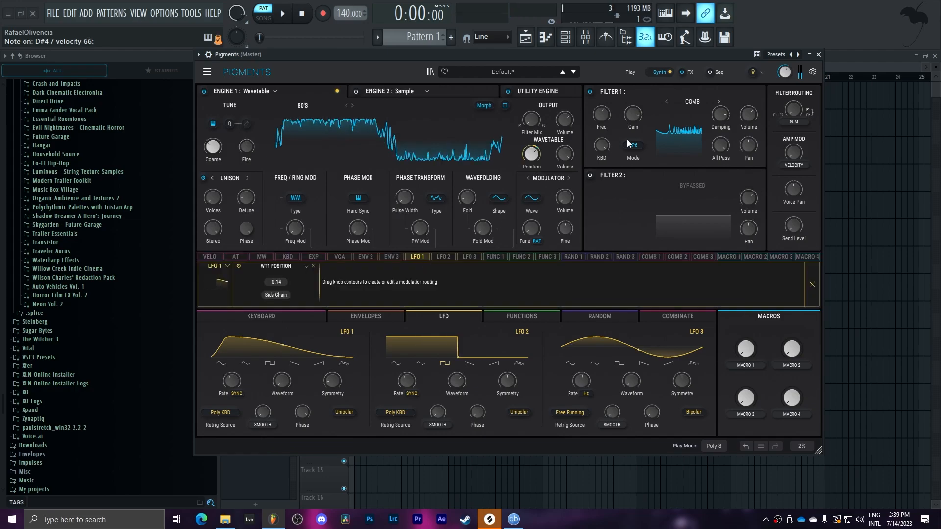
drag(591, 110, 591, 108)
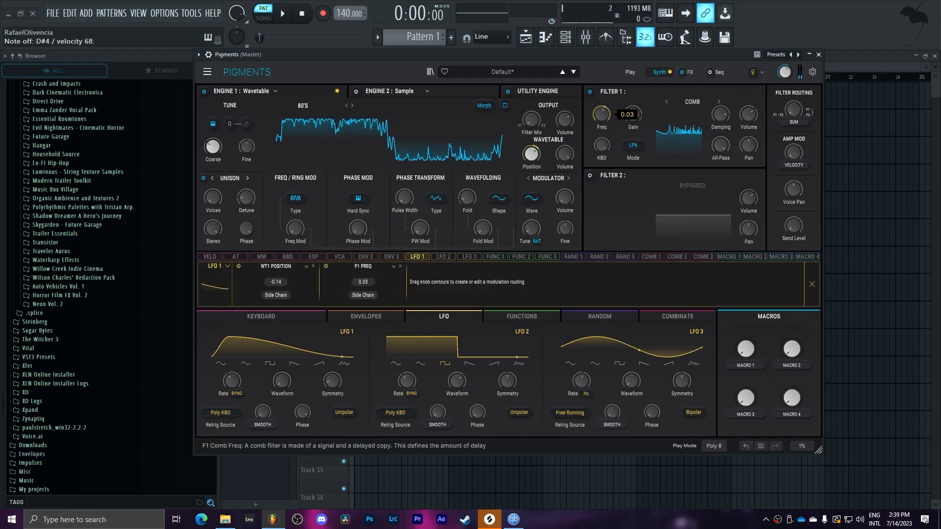
drag(599, 119, 631, 116)
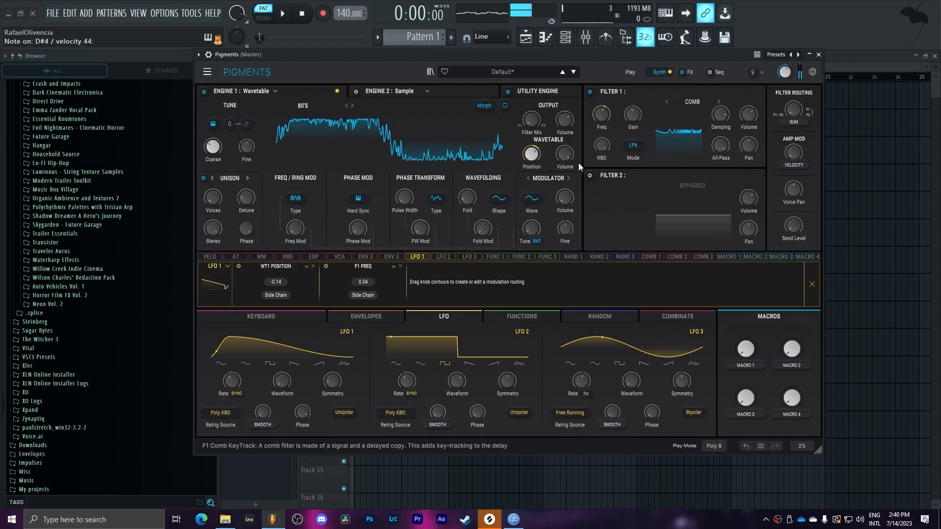
drag(632, 113, 632, 111)
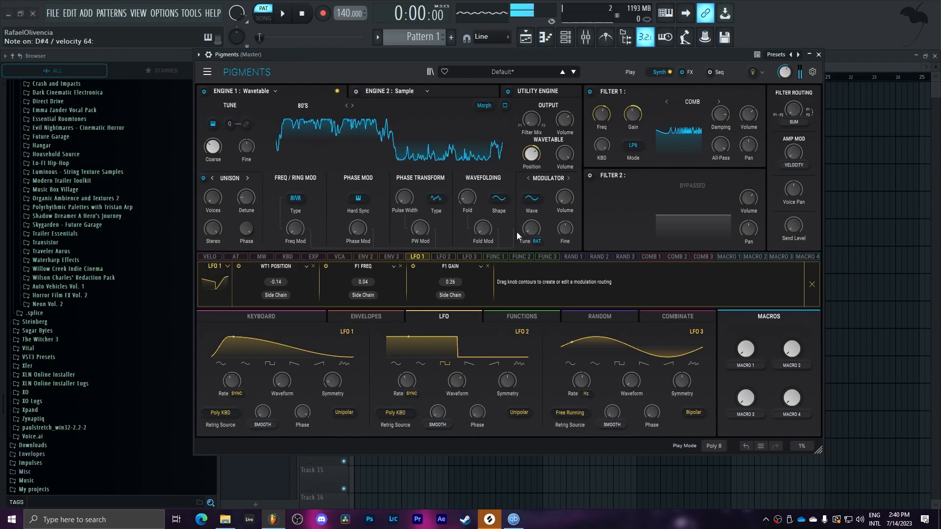
- Enable Filter 2 as an HP24 multimode filter with a cutoff of about 91.6 Hz and a resonance of about 0.73
click(589, 175)
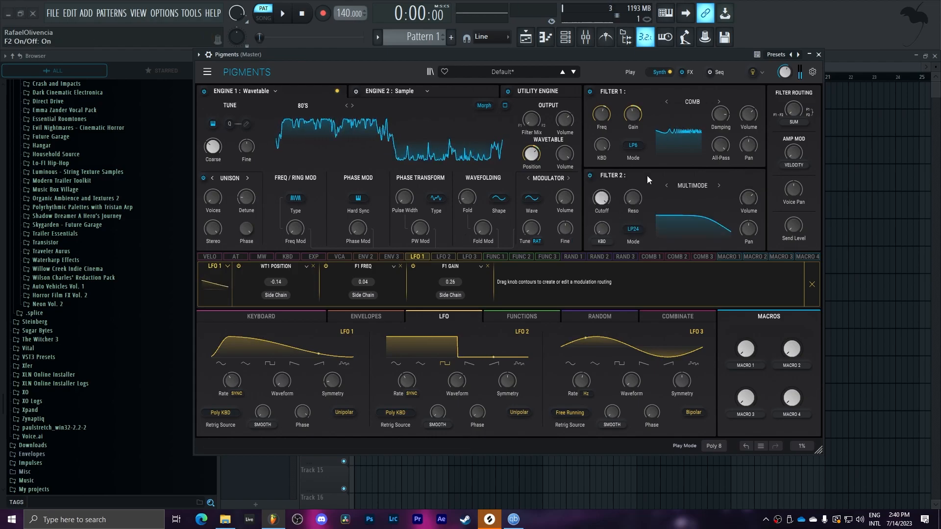
click(631, 230)
click(654, 294)
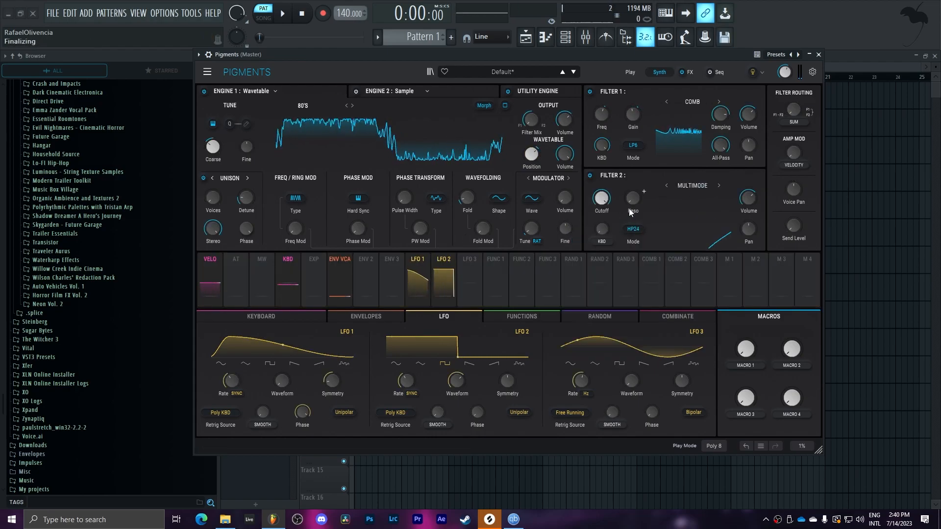
drag(602, 199, 602, 267)
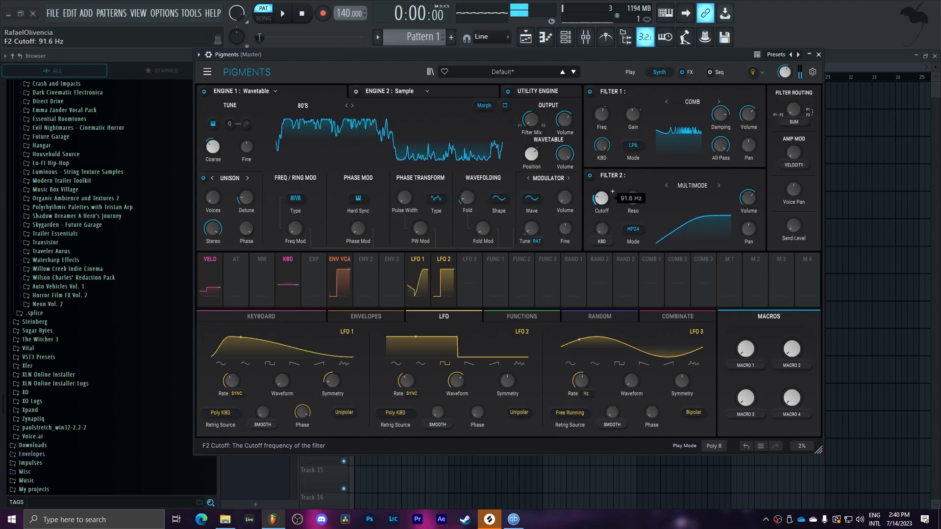
drag(631, 199, 644, 191)
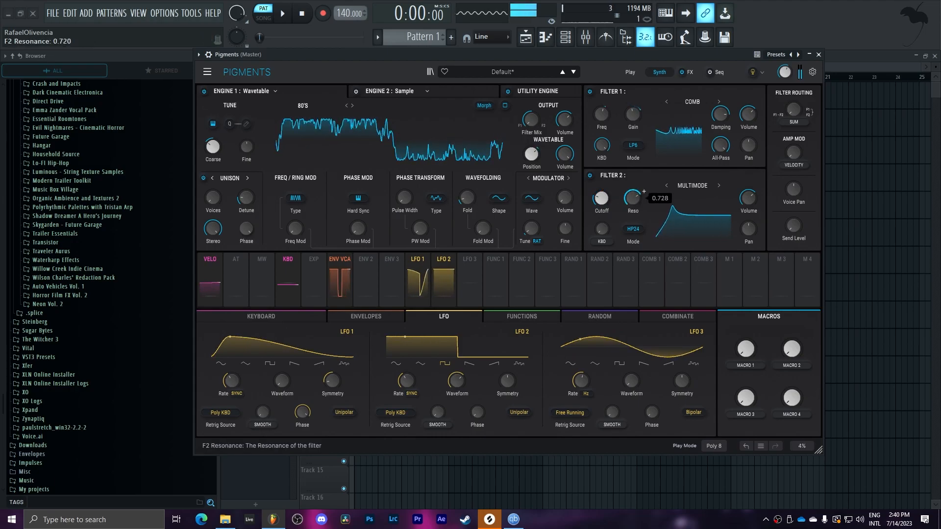
- Modulate Filter 2's cutoff with LFO 1 at an amount of 0.16
click(417, 260)
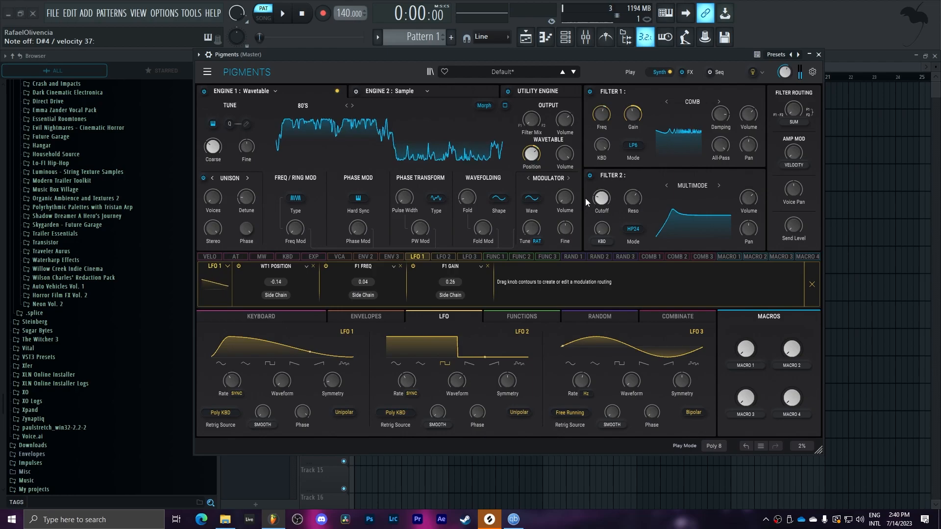
mouse_move(601, 198)
mouse_down()
mouse_move(602, 185)
mouse_move(601, 198)
mouse_up()
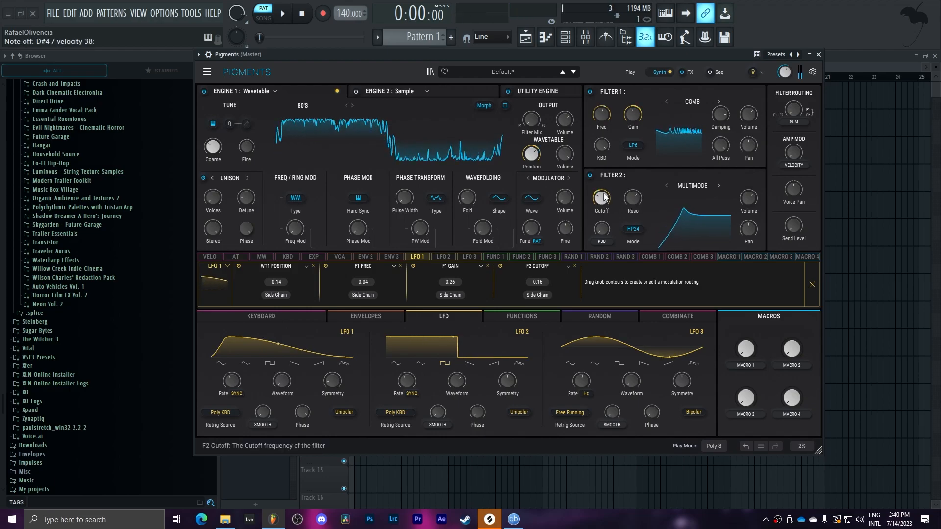
- Set LFO 1's modulation amount on Filter 2's cutoff to 0.22
drag(598, 192, 597, 190)
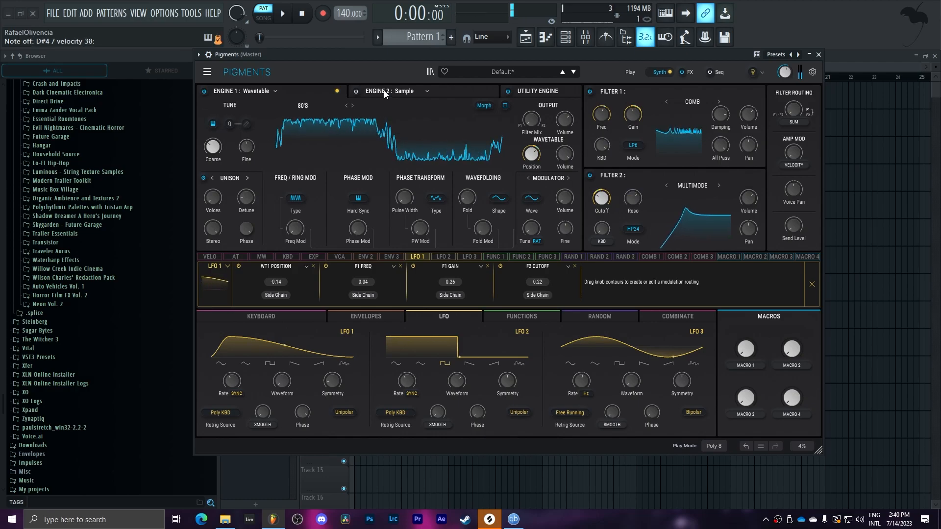
- Enable Engine 2 as an Analog engine and lower its coarse tuning
click(362, 90)
click(410, 93)
click(362, 125)
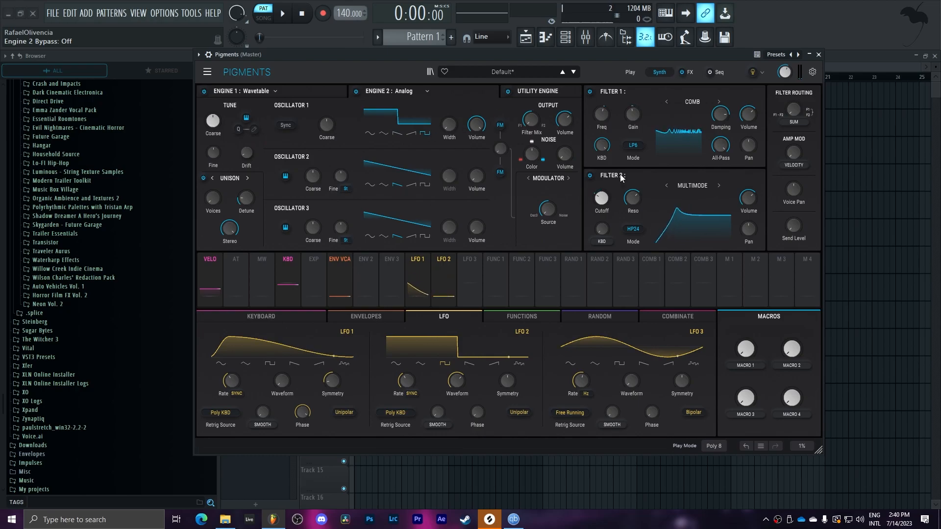
drag(222, 119, 221, 130)
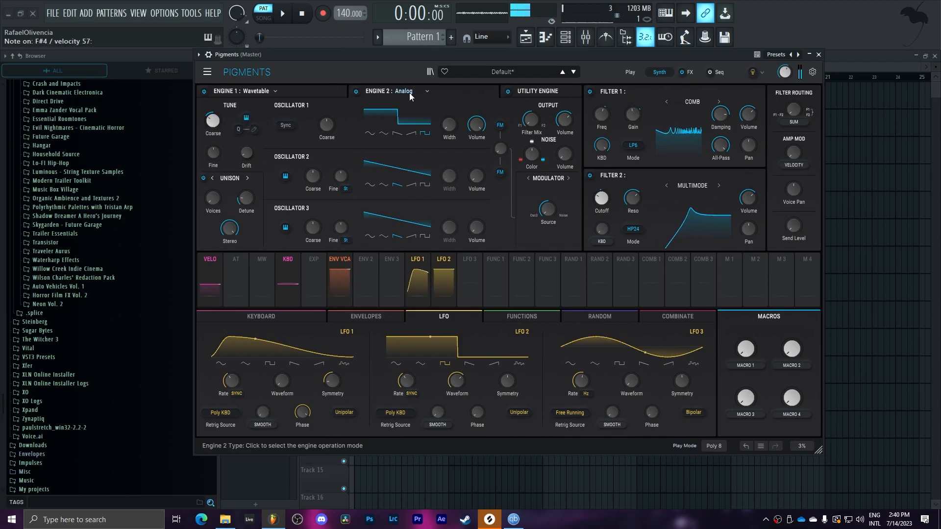
- Enable the Utility Engine's oscillator, route its output to FX Bus A and lower its coarse tuning
click(325, 89)
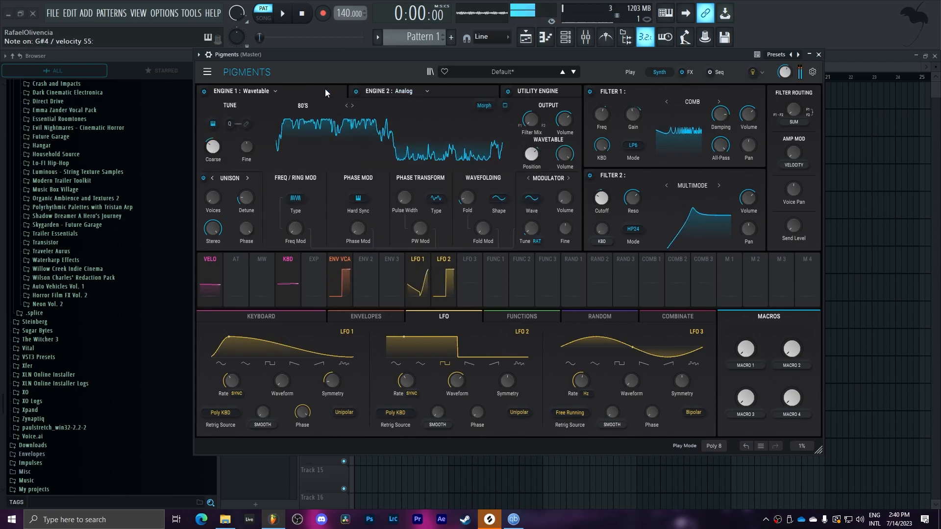
click(556, 93)
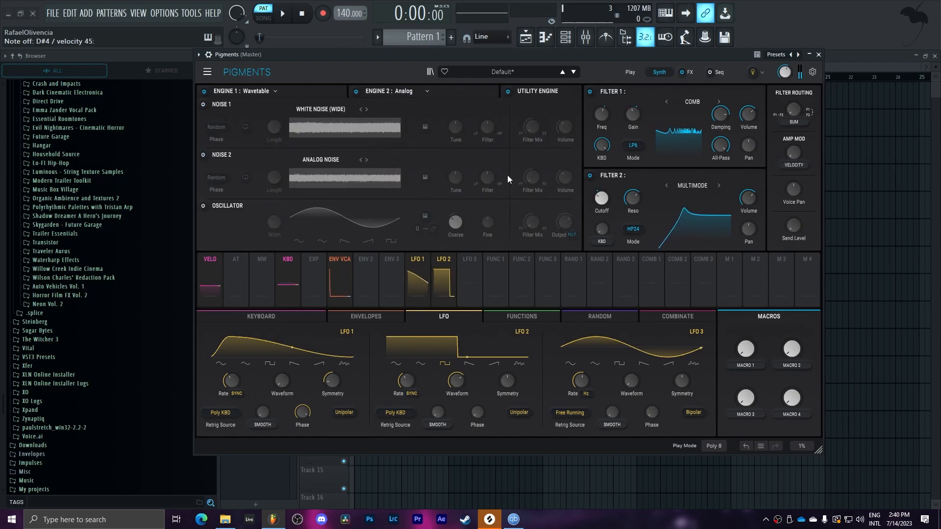
click(203, 206)
click(570, 235)
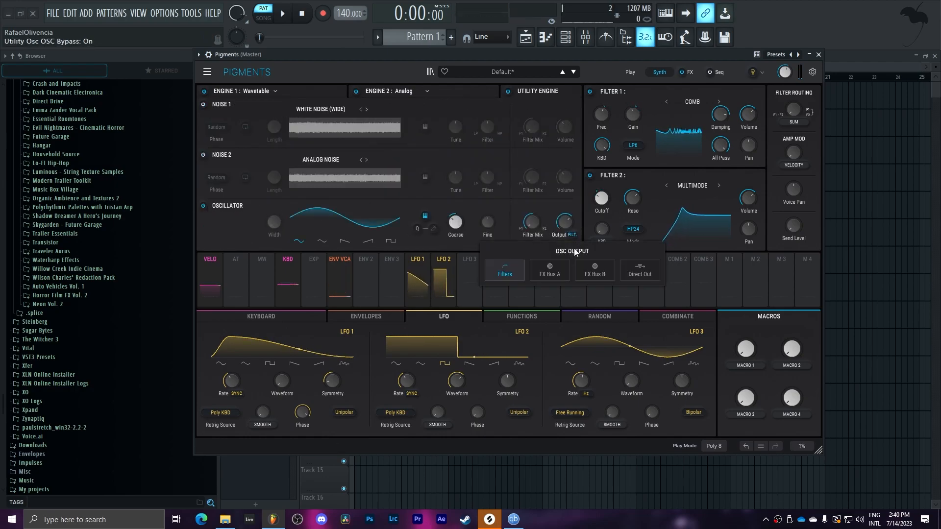
click(548, 270)
drag(455, 222, 455, 247)
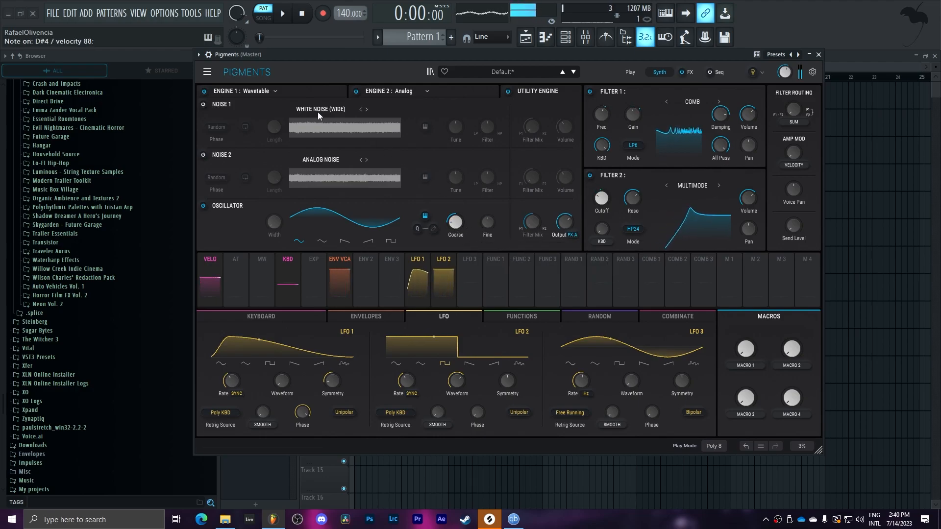
click(307, 93)
- Replace the Delay in FX A with a Chorus, adjust its rate and delay, and set Dry/Wet to 16%
click(688, 72)
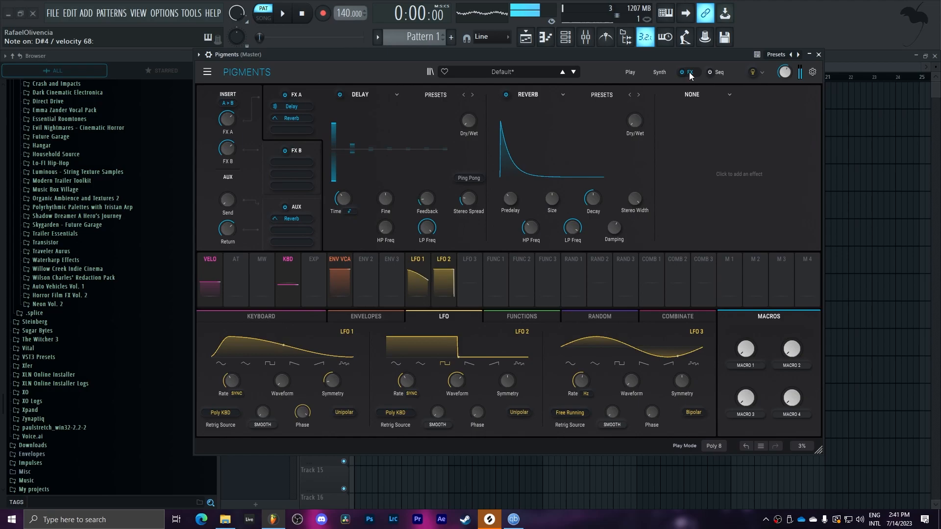
click(372, 94)
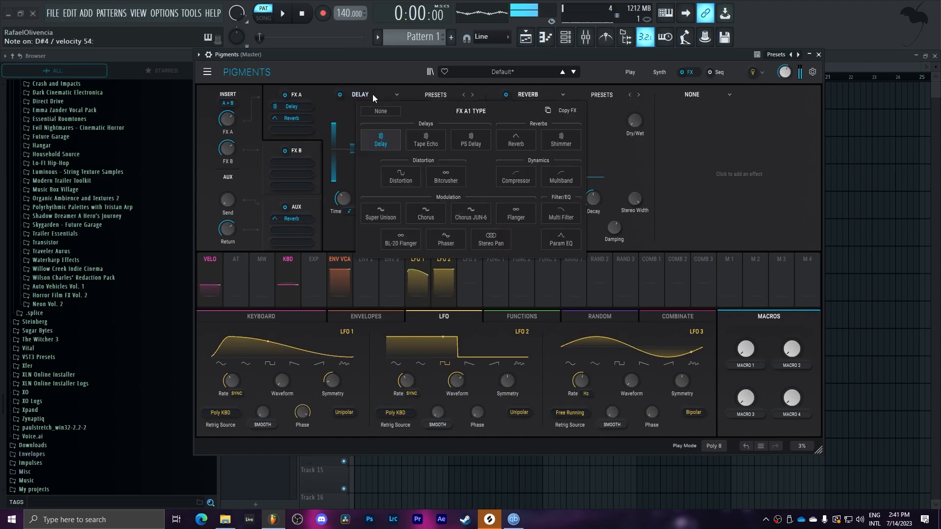
click(429, 212)
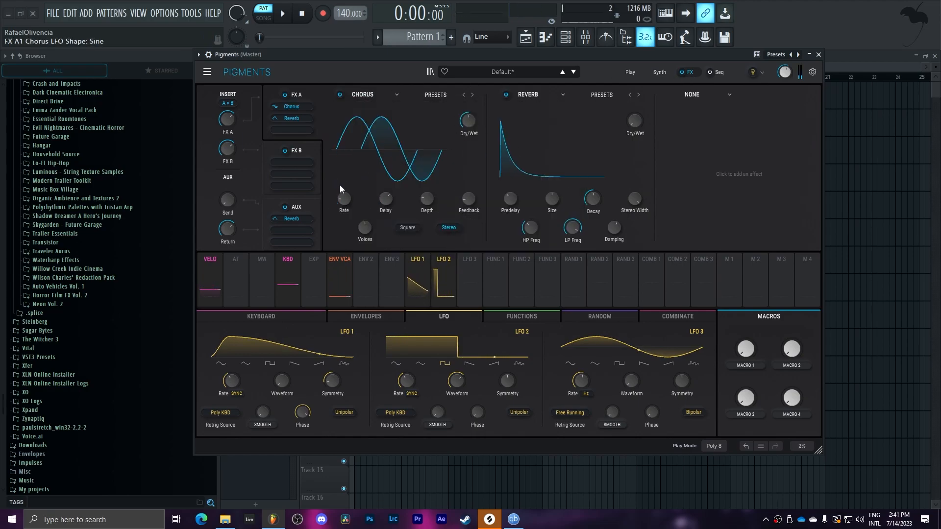
drag(345, 201, 344, 197)
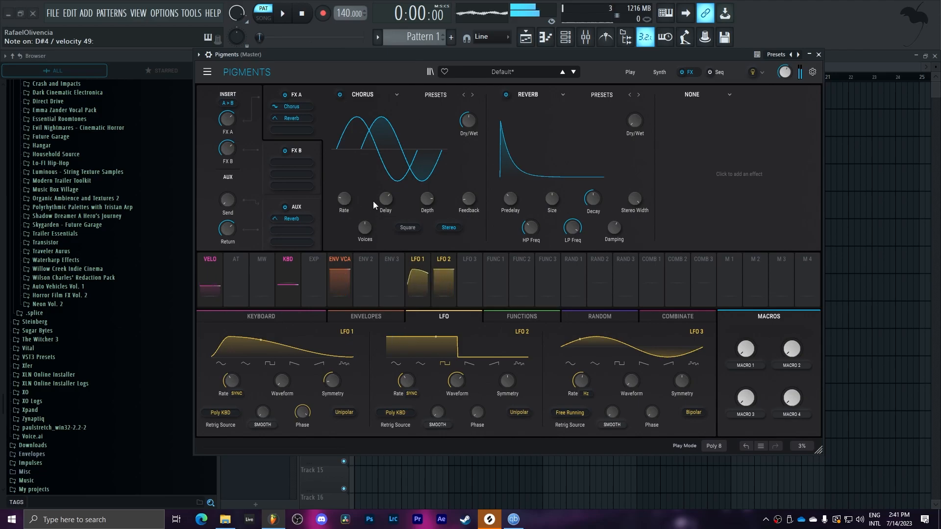
drag(381, 201, 381, 203)
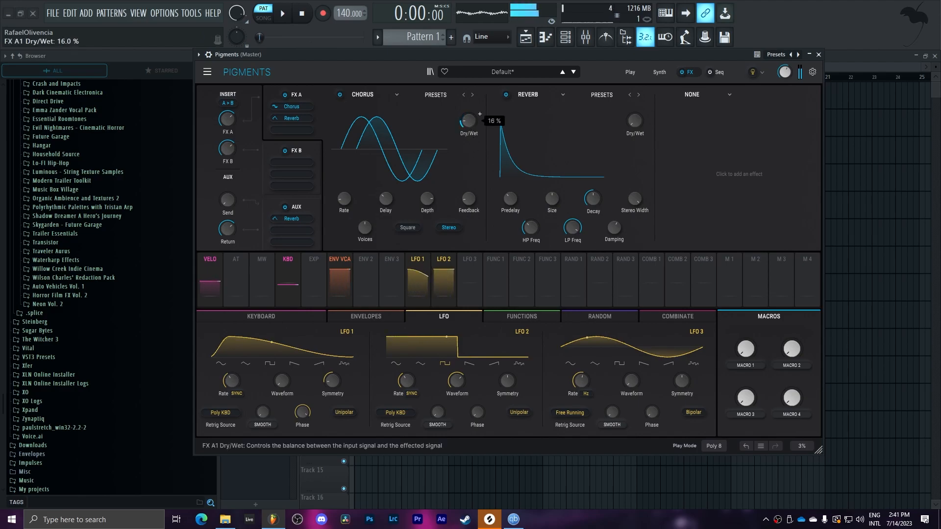
- Replace the Reverb in FX A with Tape Distortion at full Dry/Wet, with about 8.59 dB drive and -8.99 dB output
click(533, 95)
click(568, 181)
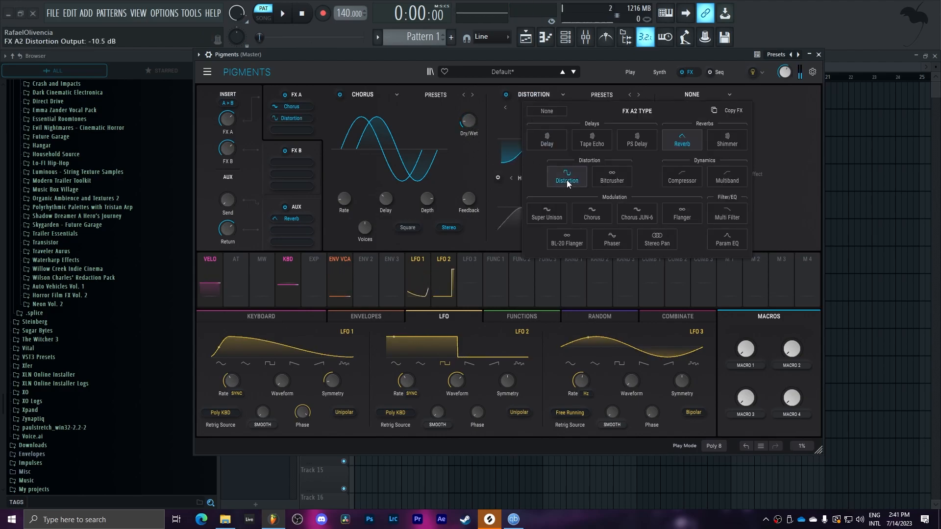
click(542, 106)
click(598, 169)
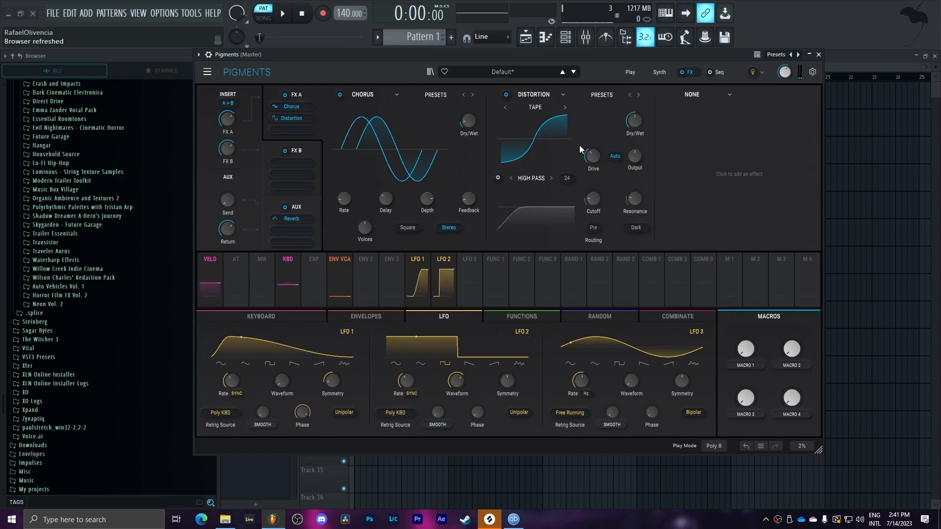
mouse_move(635, 124)
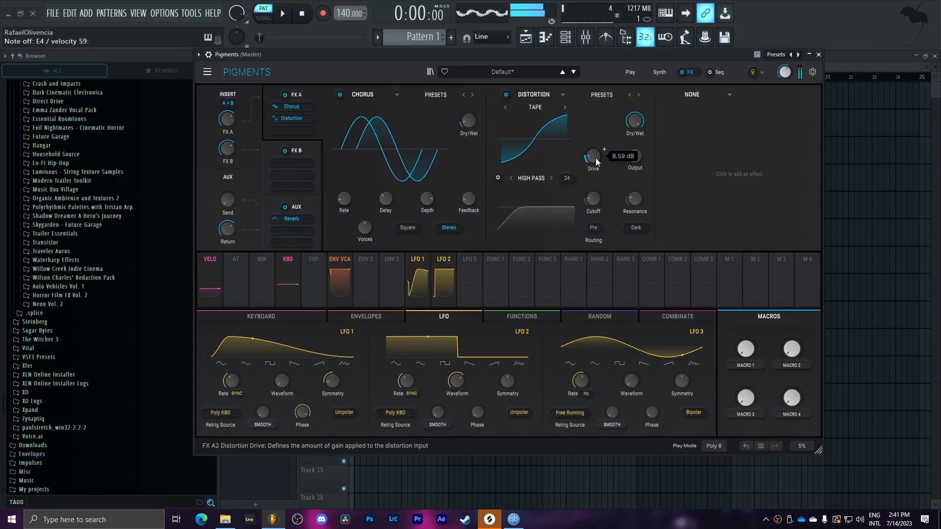
mouse_move(633, 159)
drag(633, 157, 633, 164)
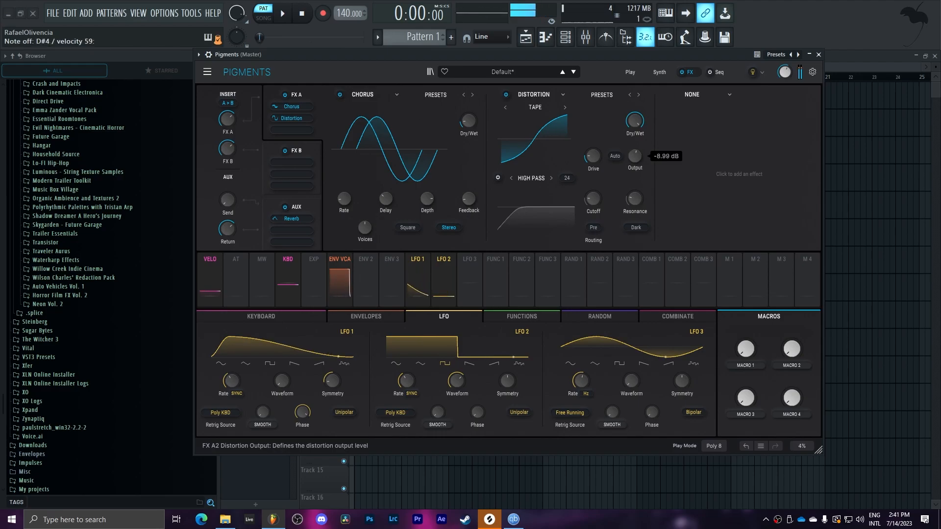
- Add a Multiband compressor to the empty third slot of FX A
click(703, 95)
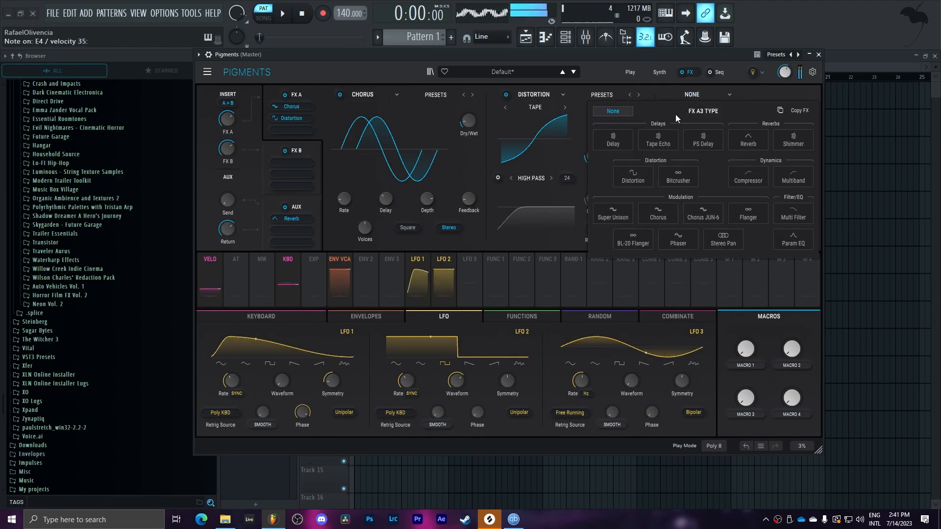
click(793, 178)
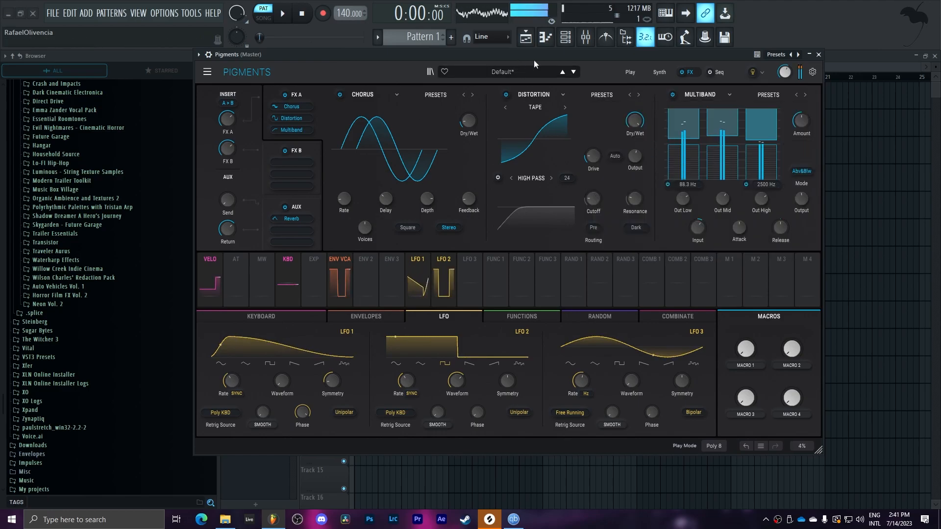
- Set the synced rates of LFO 1 and LFO 2 to 1/2
click(659, 73)
click(631, 73)
click(660, 72)
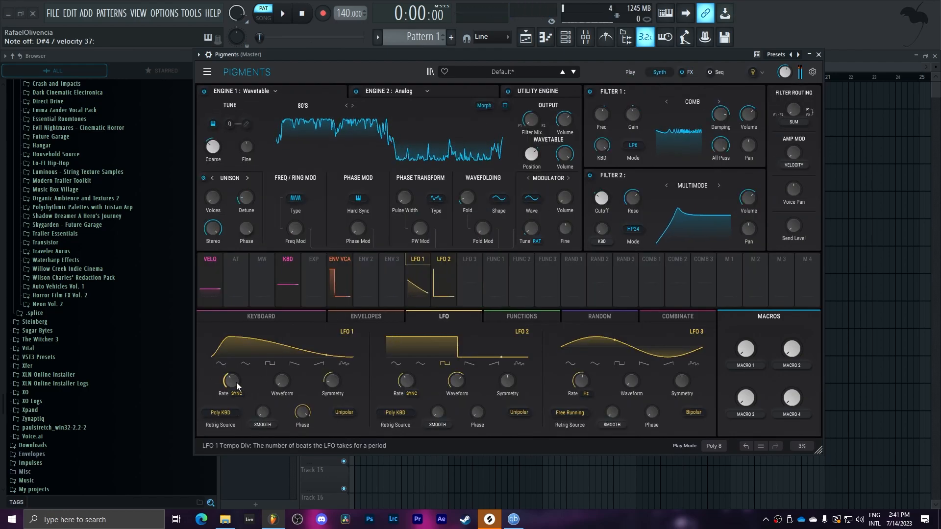
drag(232, 381, 232, 373)
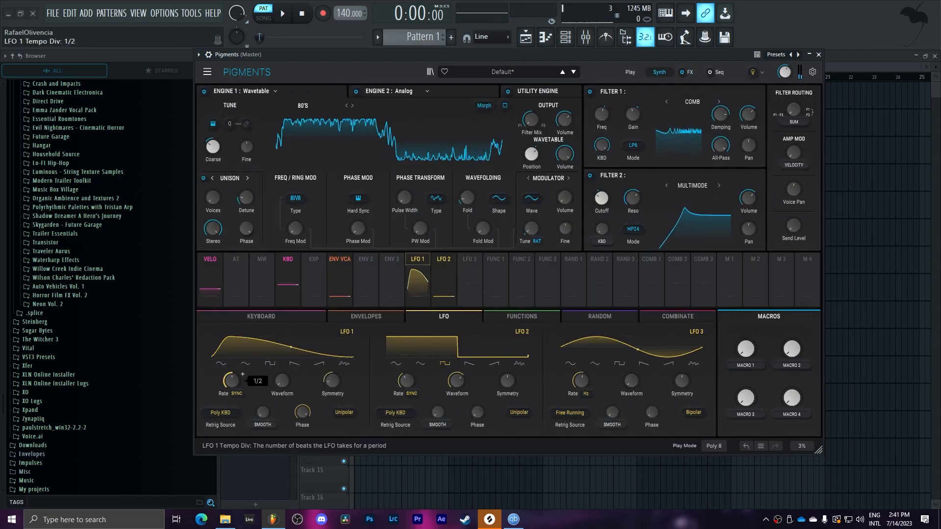
drag(413, 384, 413, 374)
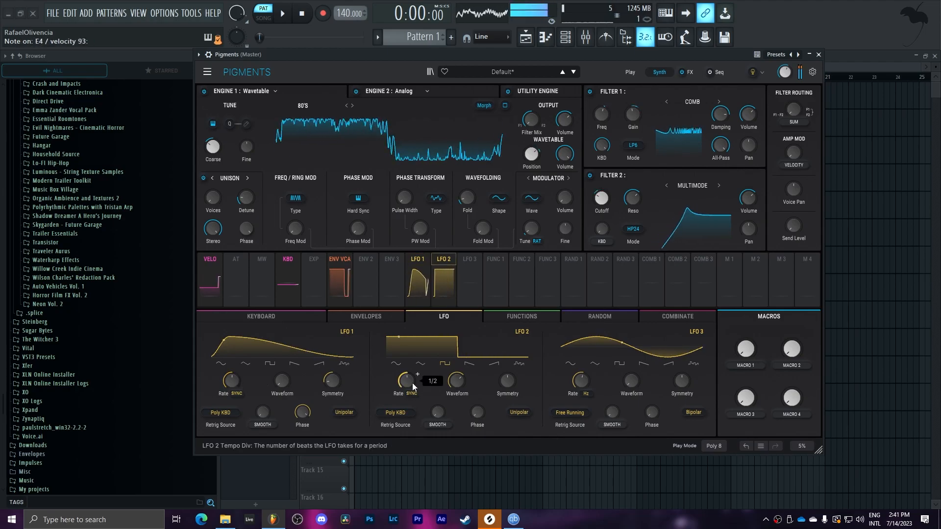
- Raise the wavefolding Fold amount of Engine 1
drag(472, 201, 472, 178)
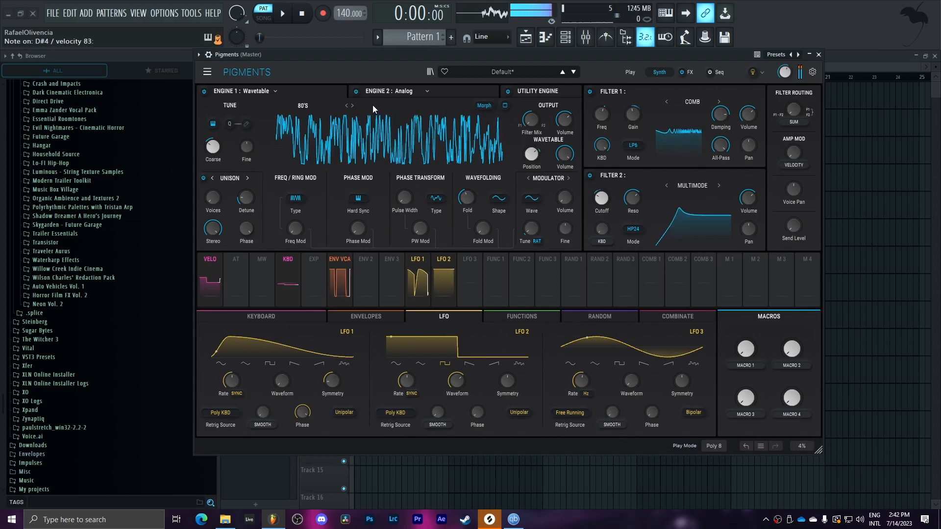
click(359, 91)
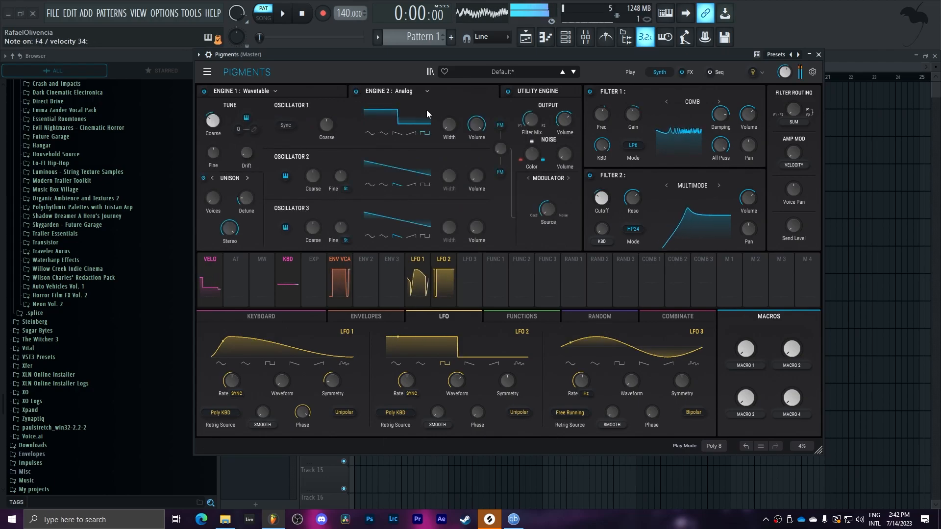
click(690, 72)
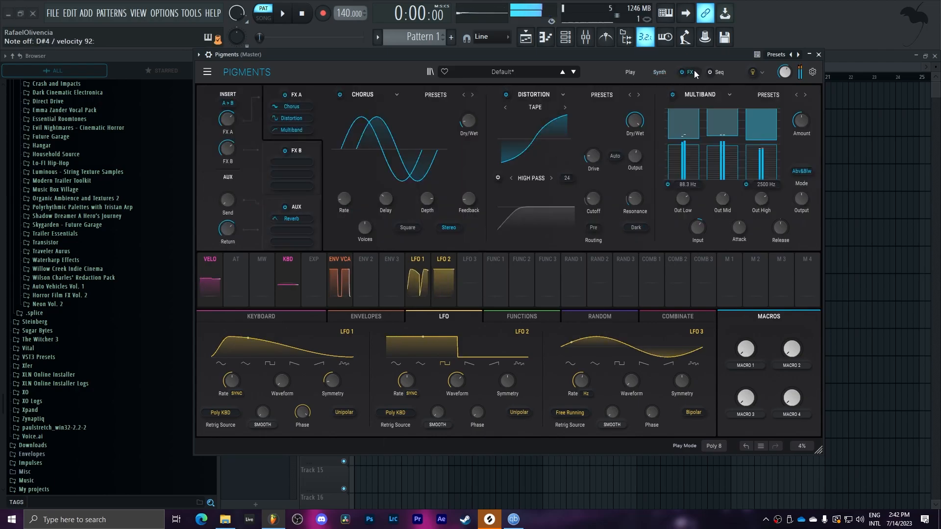
mouse_move(604, 149)
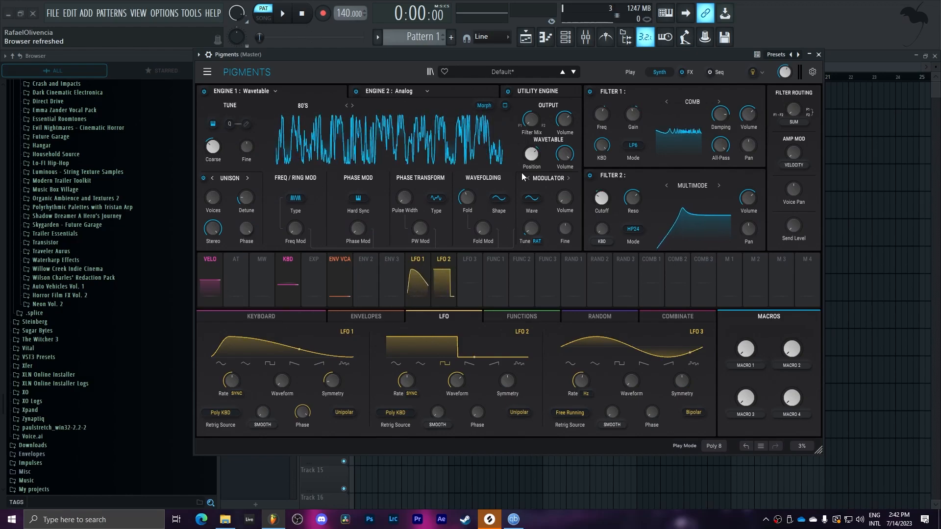
- Fine-tune Engine 1's wavefolding Fold amount and set its wavetable position to about 0.592
drag(467, 198, 495, 208)
mouse_move(486, 233)
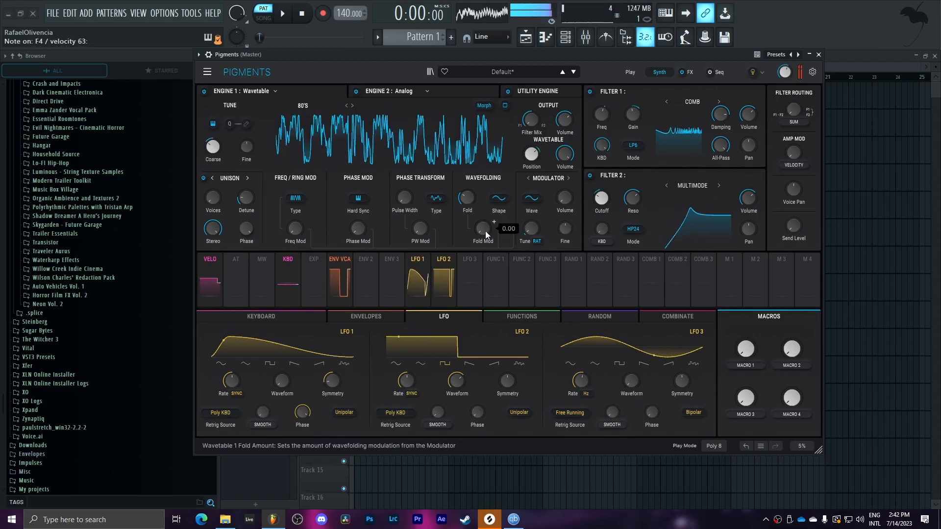
mouse_move(534, 163)
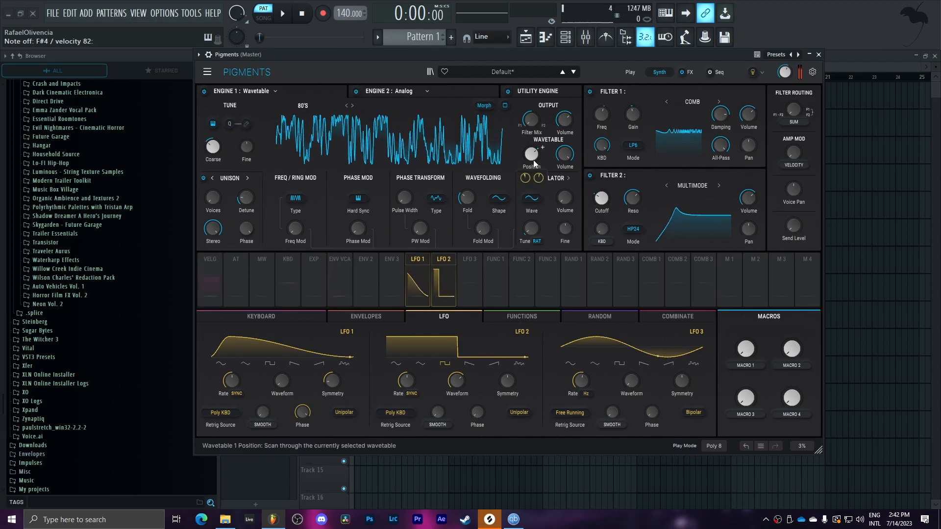
mouse_move(534, 162)
mouse_down()
mouse_move(534, 188)
mouse_move(534, 162)
mouse_move(534, 172)
mouse_up()
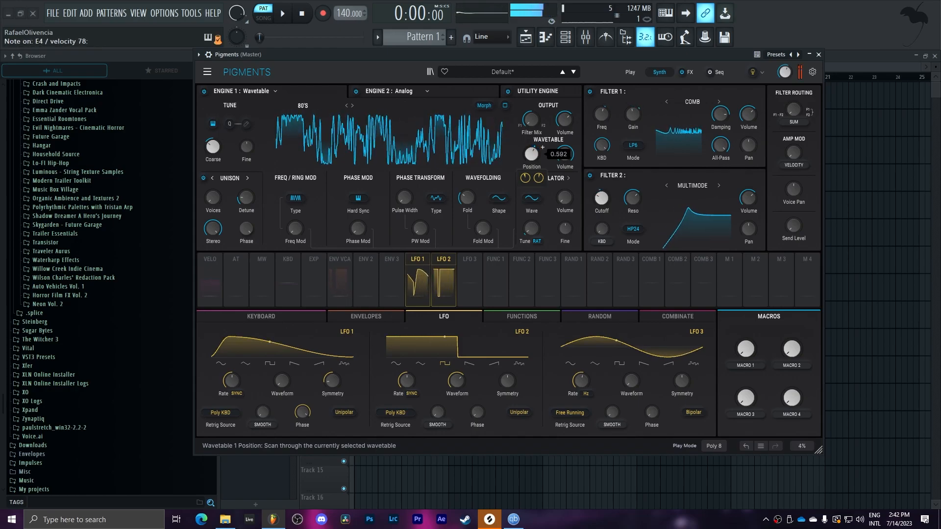
- Set Engine 2's unison to 8 voices
click(436, 94)
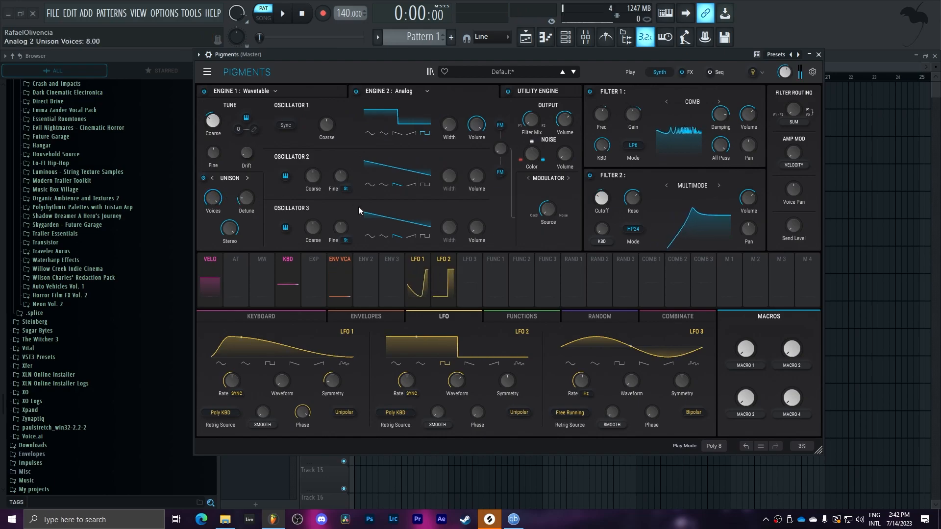
click(204, 91)
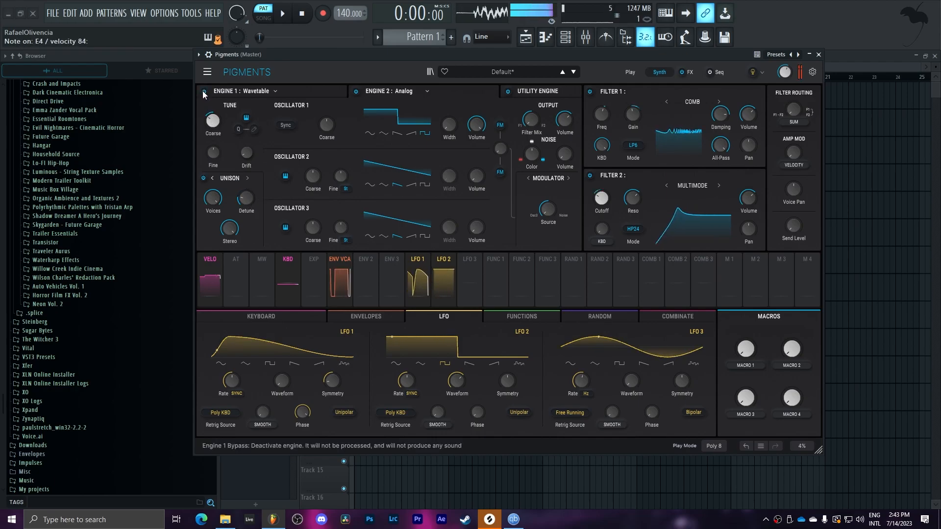
- Adjust the frequency and gain of Filter 1's comb filter
click(690, 73)
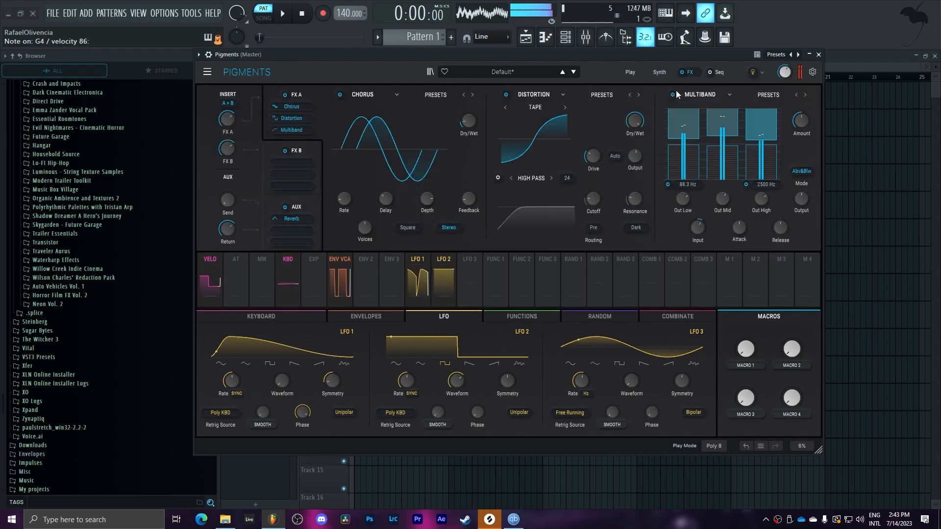
click(651, 72)
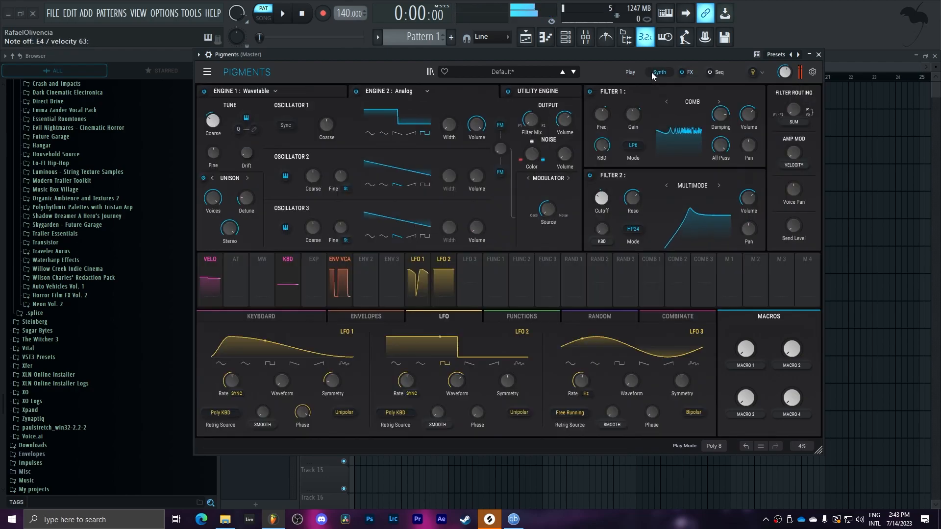
mouse_move(602, 118)
drag(604, 119, 603, 126)
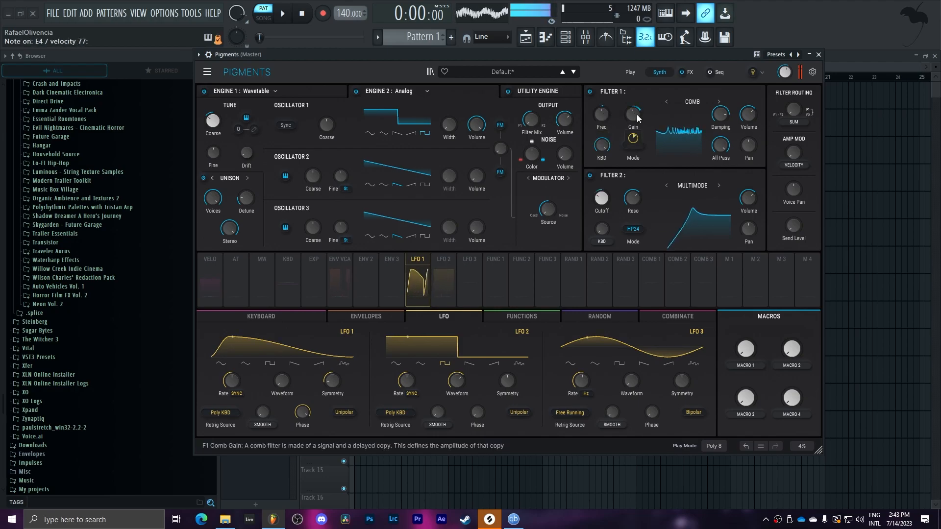
drag(633, 114, 601, 123)
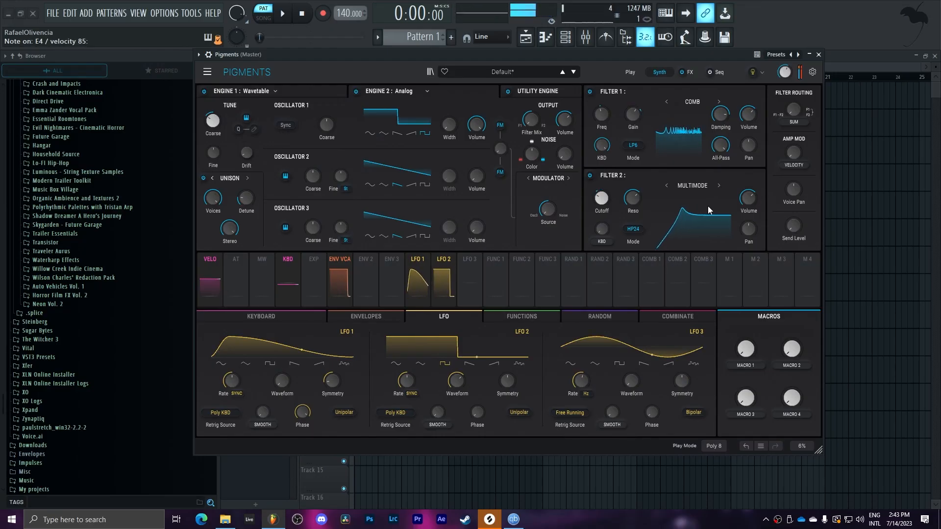
- Switch the mode of Filter 1's comb filter to HP6
click(637, 146)
click(677, 208)
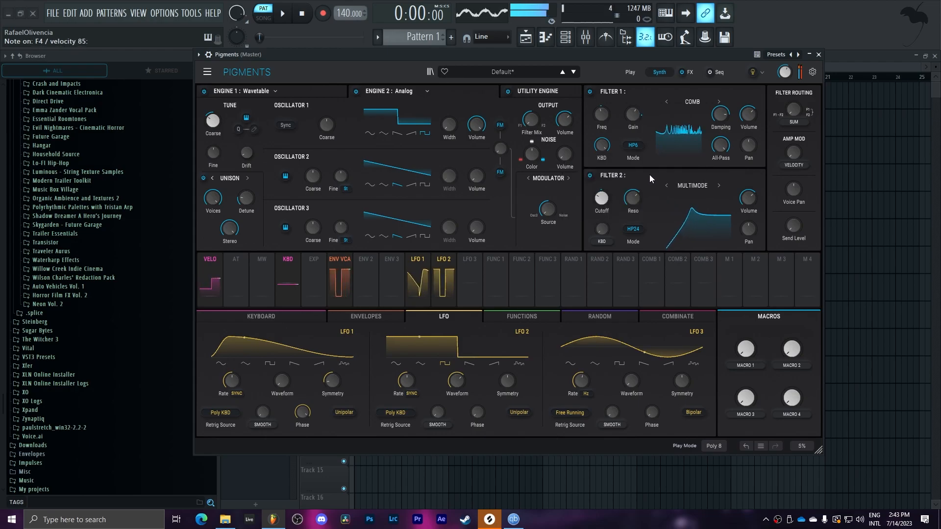
- Fine-tune the damping of Filter 1's comb filter and toggle Filter 1 off and on to compare the sound
mouse_move(720, 114)
mouse_down()
mouse_move(731, 108)
mouse_move(723, 116)
mouse_up()
click(590, 91)
click(590, 91)
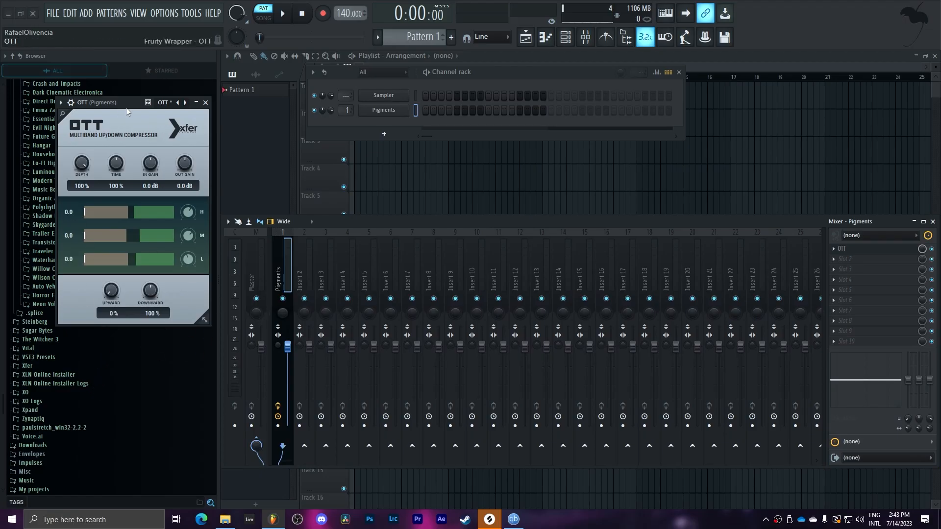
- Set the depth of the first OTT on the Pigments mixer track to 68%
drag(127, 110, 413, 191)
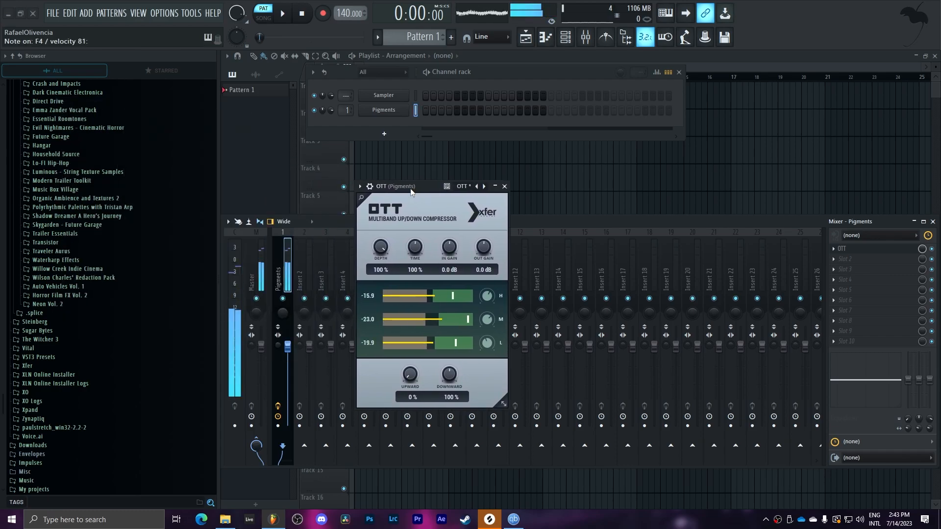
drag(381, 247, 381, 284)
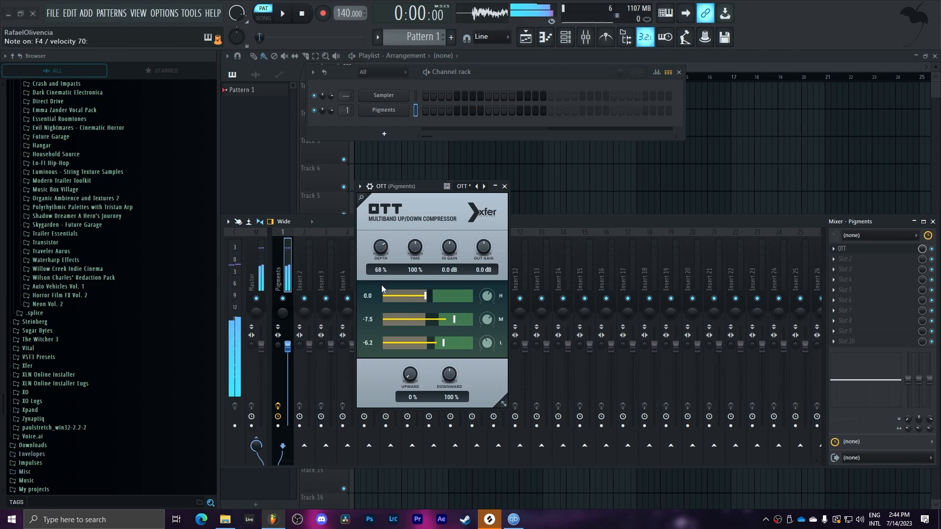
click(504, 187)
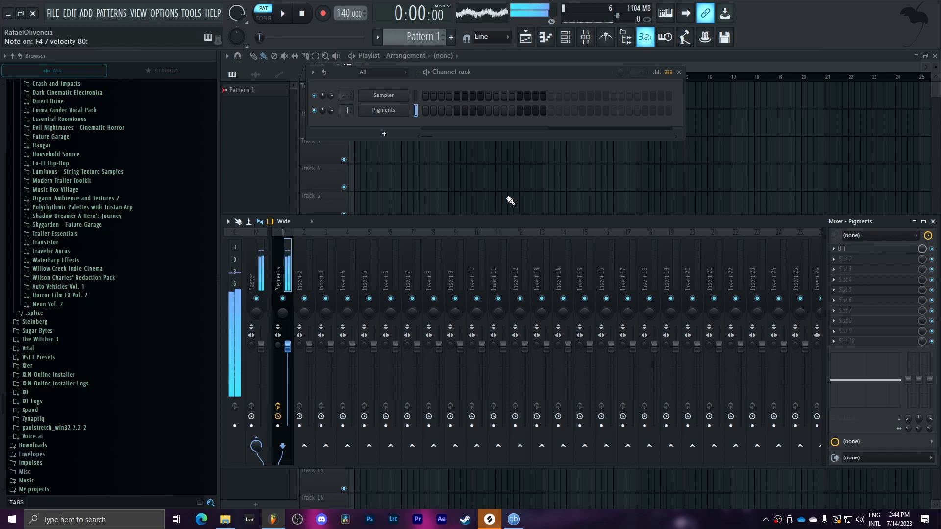
- Add Fruity Parametric EQ 2 to slot 2 and lower bands 3, 6 and 7 to dip the low mids and highs
click(844, 259)
click(672, 218)
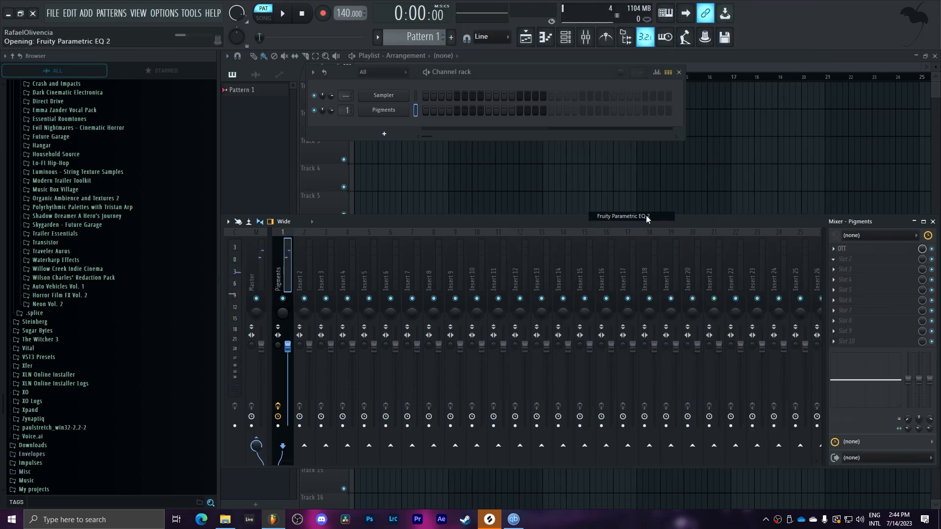
click(380, 115)
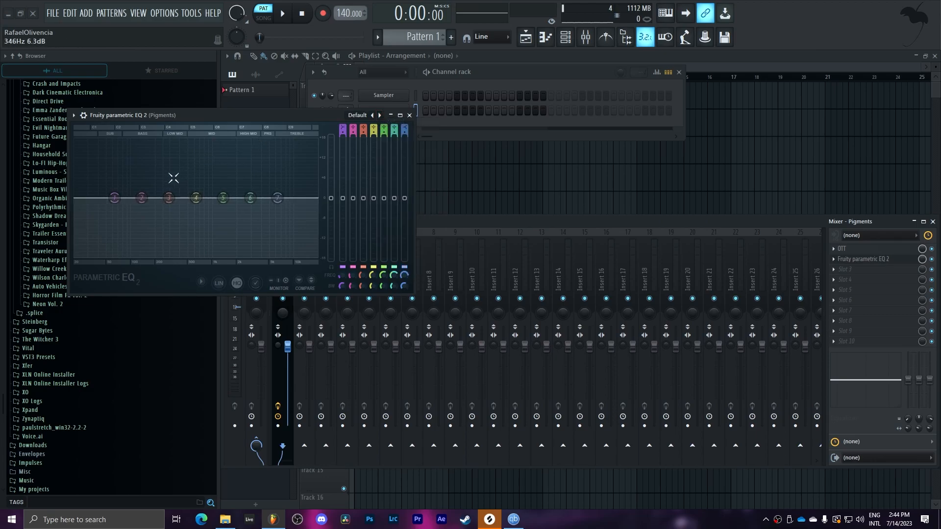
drag(167, 179, 157, 210)
drag(250, 198, 315, 231)
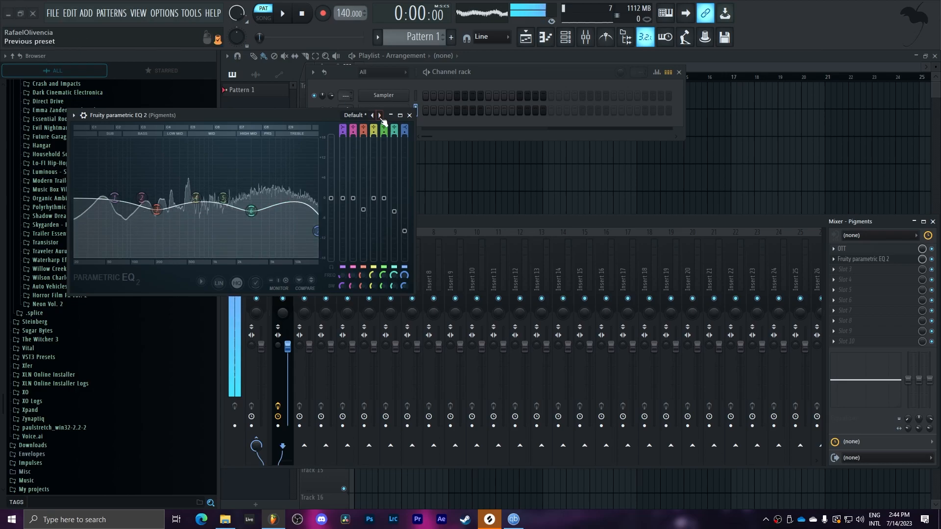
click(409, 115)
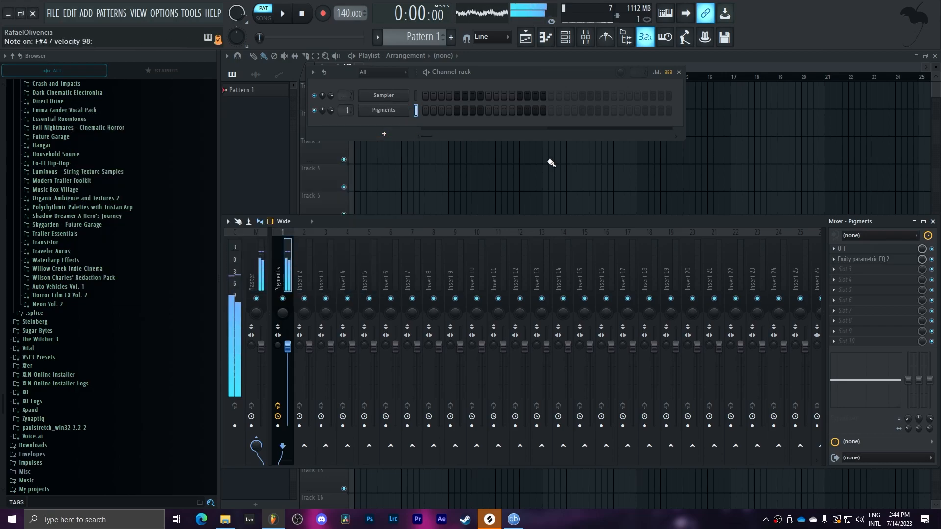
- Add ValhallaRoom to slot 3 with a 0.40 s decay and an 8.3% mix
click(842, 269)
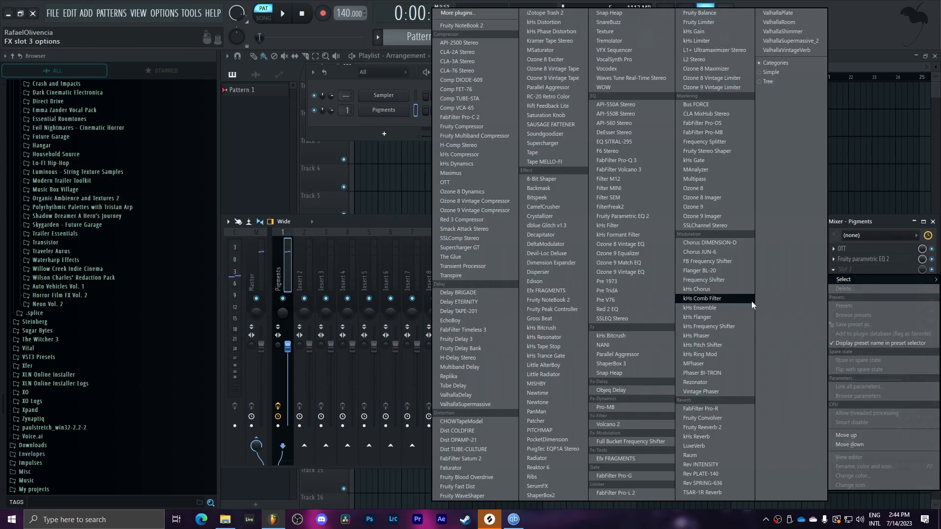
click(774, 22)
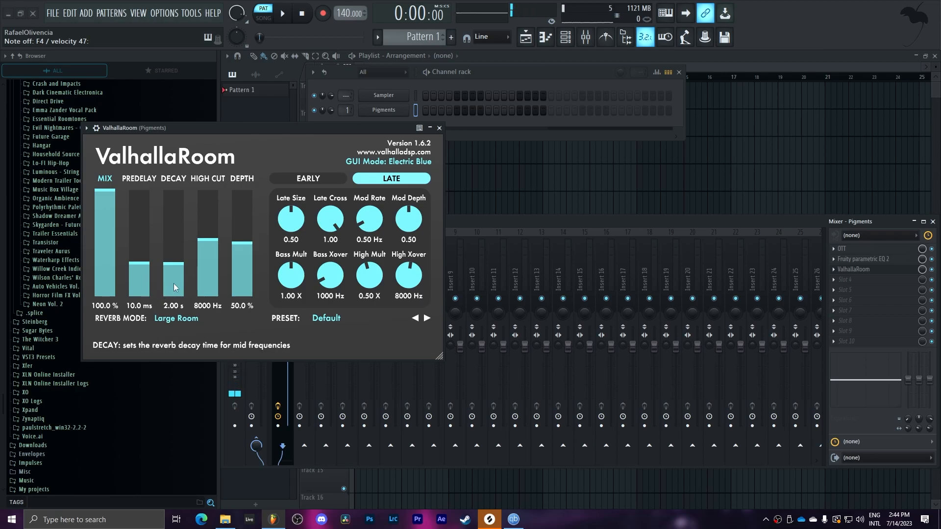
drag(174, 285, 183, 282)
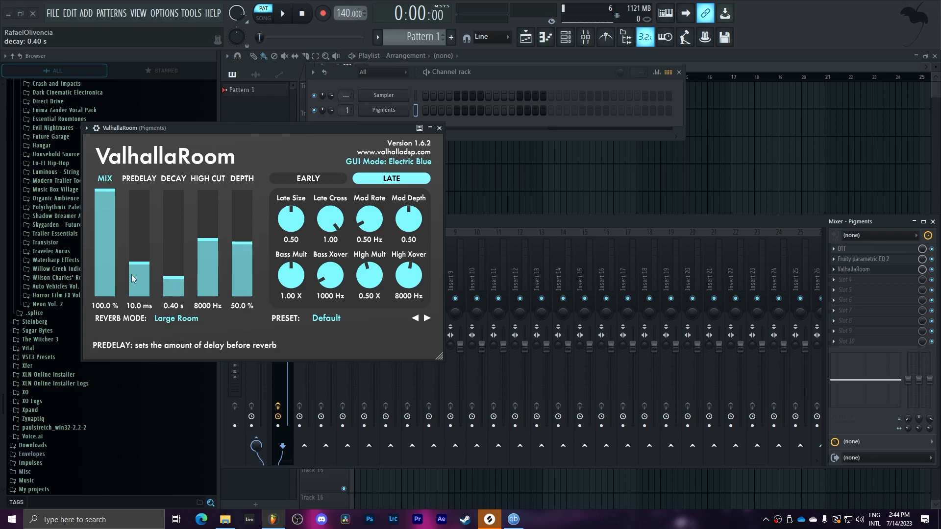
click(109, 277)
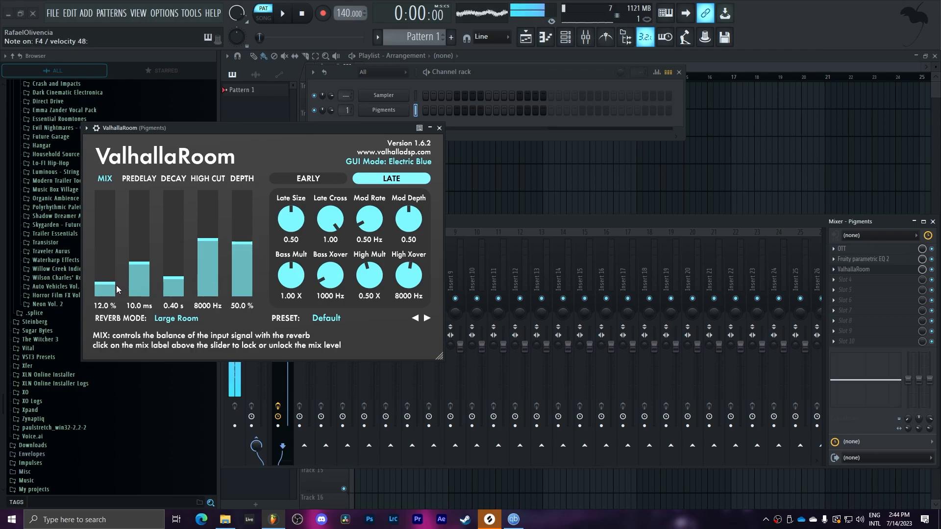
drag(113, 284, 114, 283)
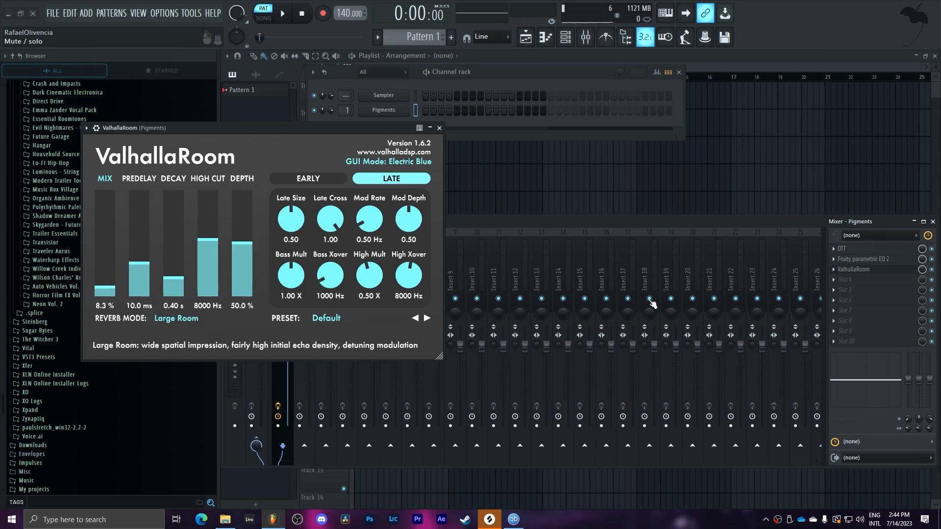
- Add a second OTT to slot 4 and set its depth to 41%
click(836, 291)
click(453, 184)
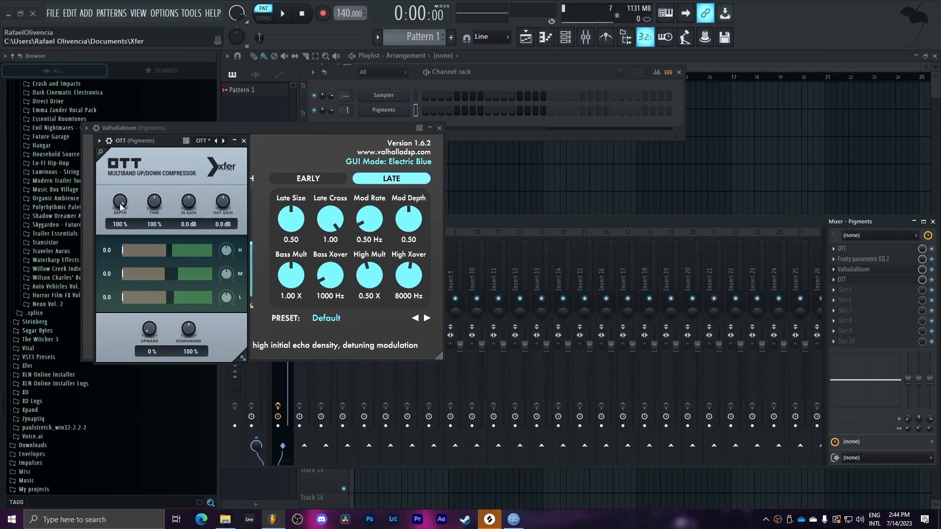
drag(116, 260, 121, 259)
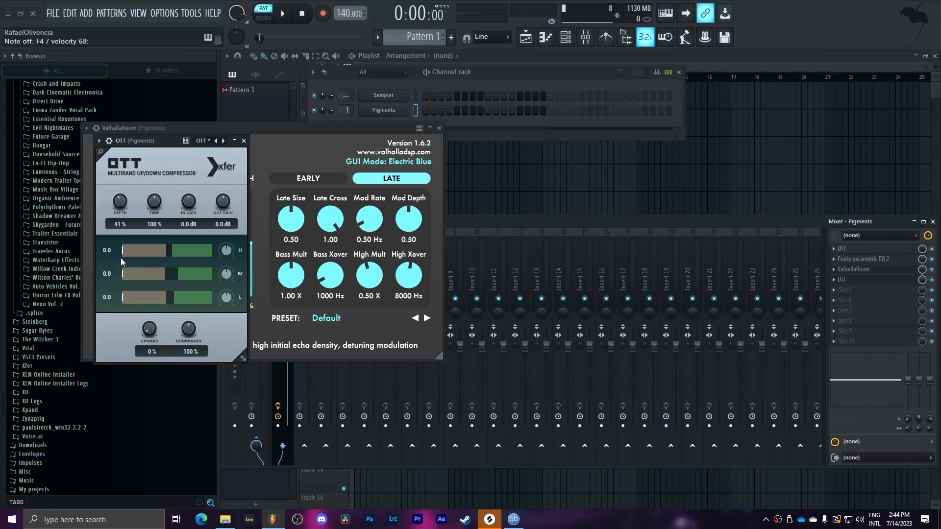
click(244, 141)
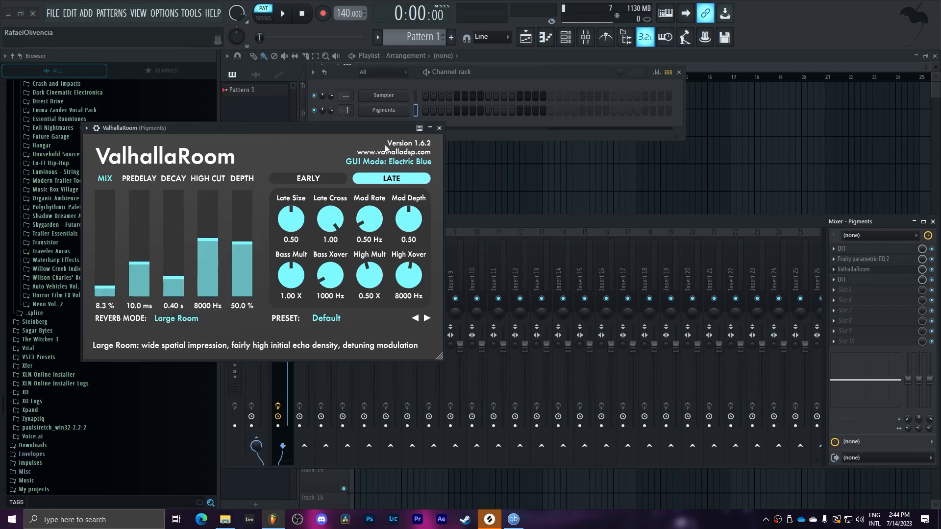
click(440, 129)
- Add Maximus to slot 5 and load its Default preset
click(863, 290)
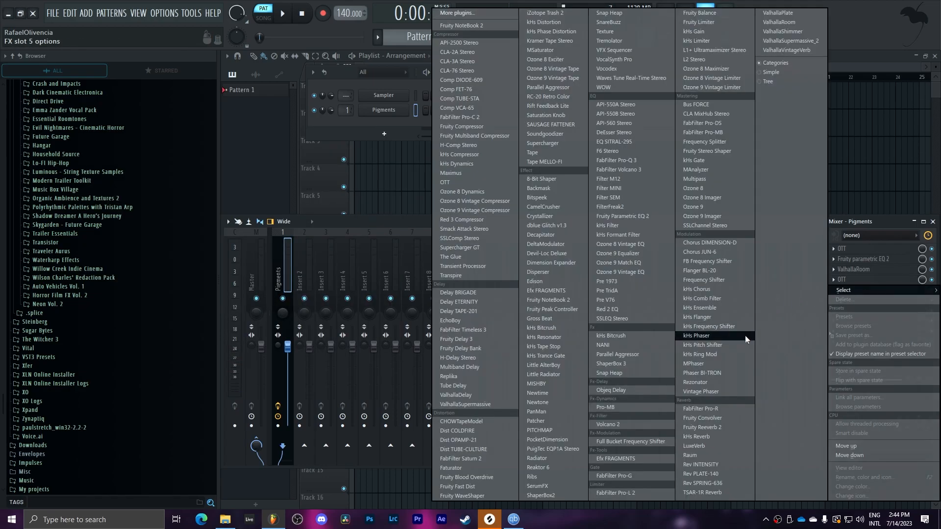
click(454, 174)
drag(224, 59, 508, 160)
drag(386, 317, 385, 316)
click(556, 154)
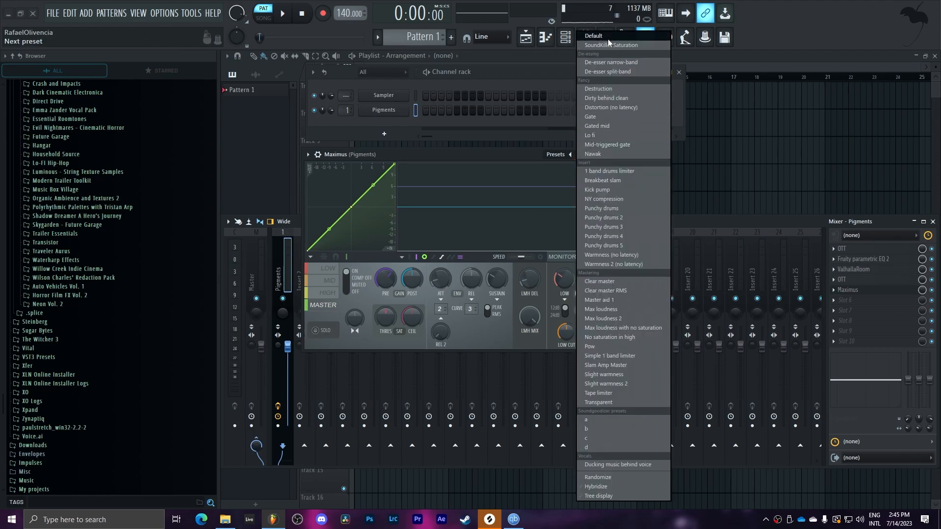
click(592, 34)
- Switch Maximus's Low, Mid and High bands to Comp Off
click(335, 273)
click(348, 285)
click(336, 280)
click(348, 284)
click(336, 270)
click(338, 293)
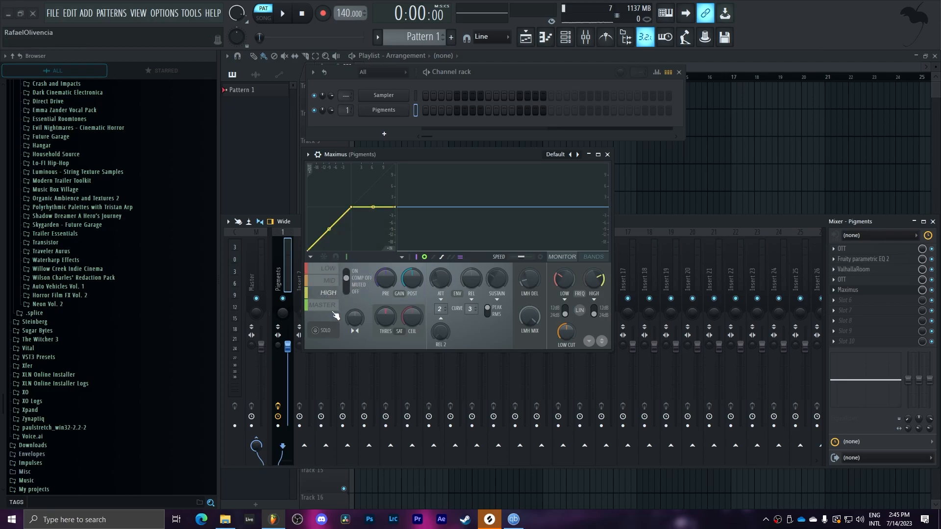
- Straighten the Master band's compression curve into a full diagonal and adjust its saturation threshold in Maximus
click(331, 306)
drag(396, 207, 401, 142)
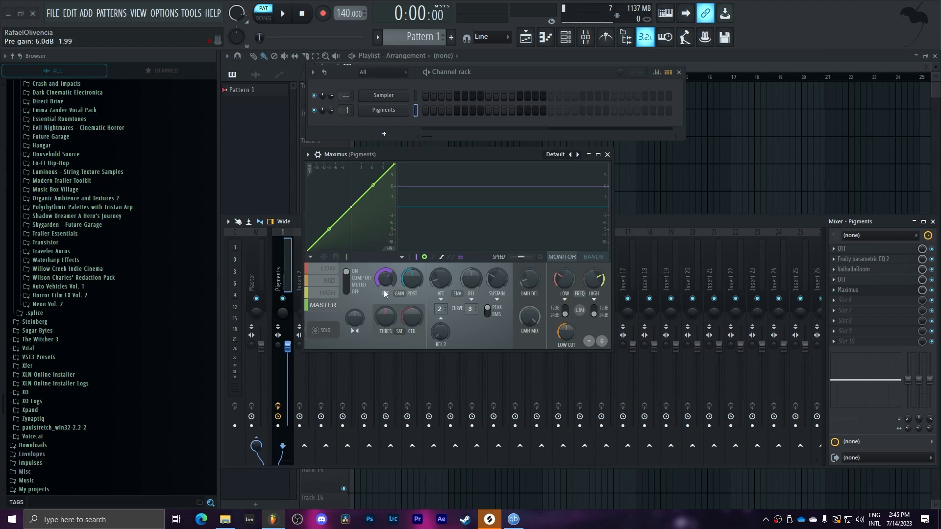
drag(384, 319, 385, 316)
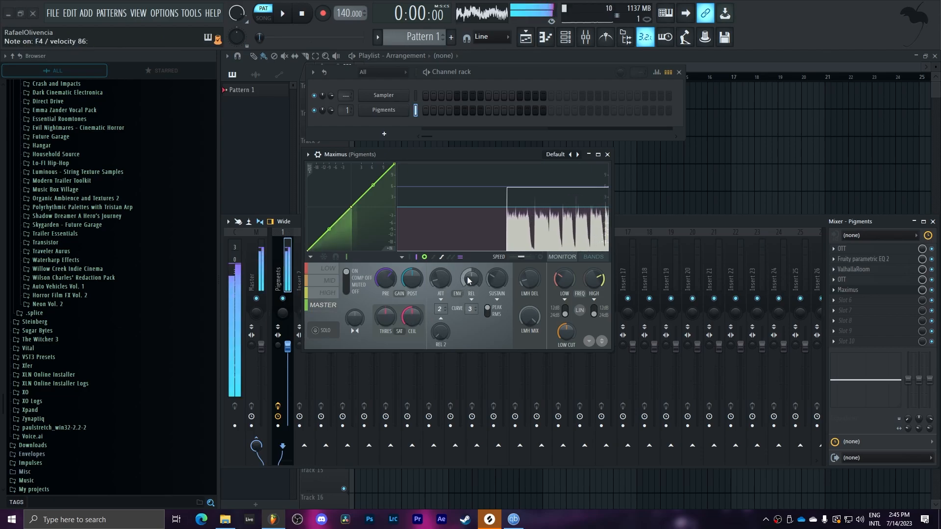
click(607, 154)
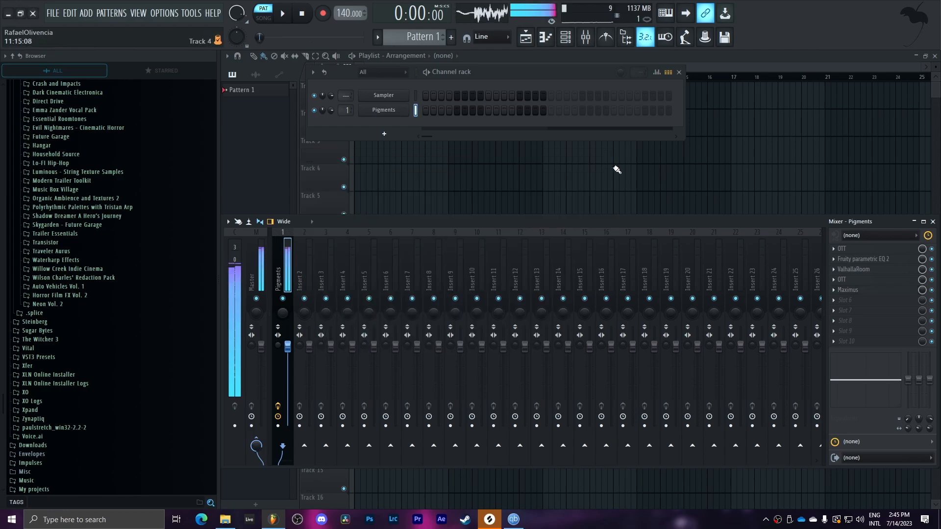
- Add kHs Distortion to the Pigments mixer track and place it between ValhallaRoom and the second OTT
click(845, 302)
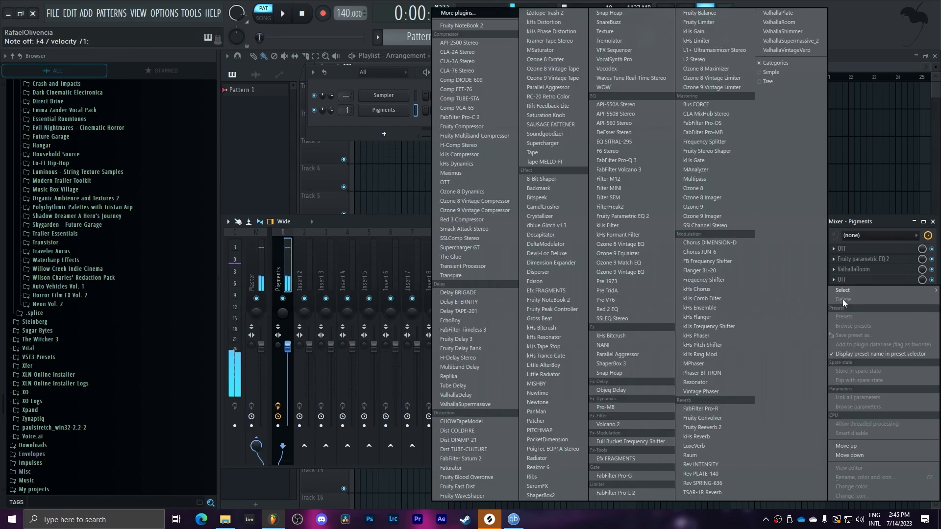
click(541, 22)
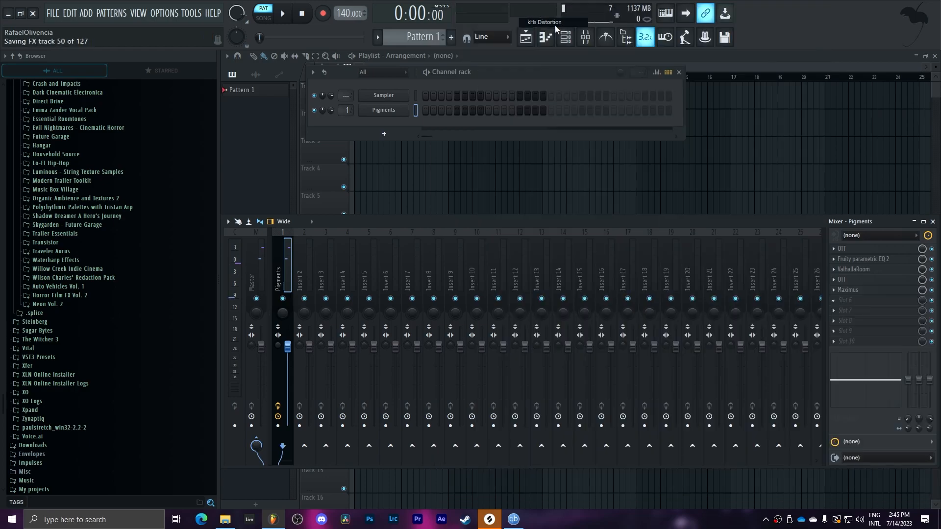
drag(38, 228, 40, 248)
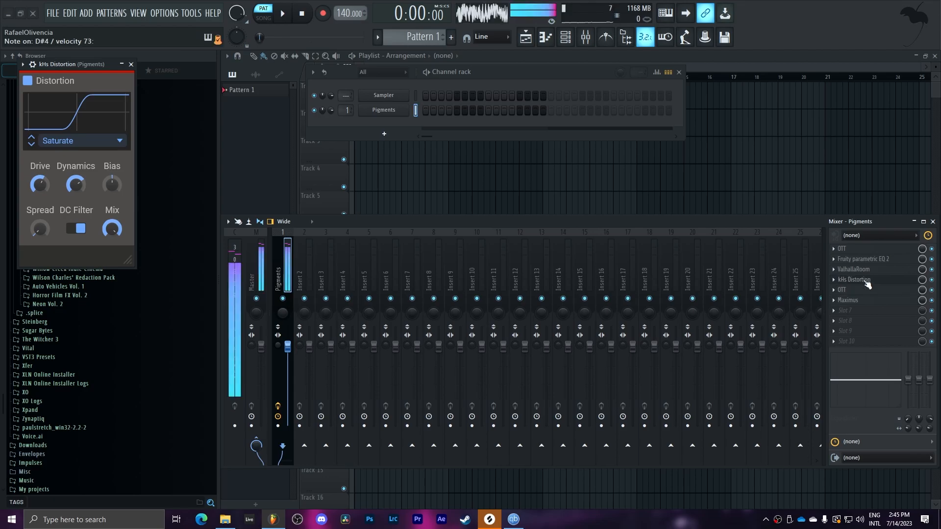
- Set the distortion type to Overdrive and lower its Drive and Dynamics
click(79, 141)
click(59, 140)
drag(71, 66, 465, 215)
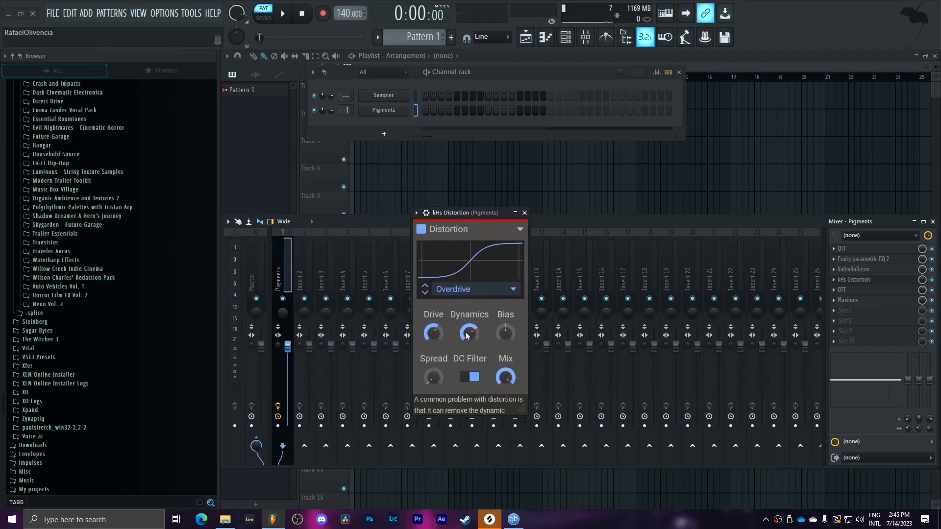
drag(468, 333, 469, 335)
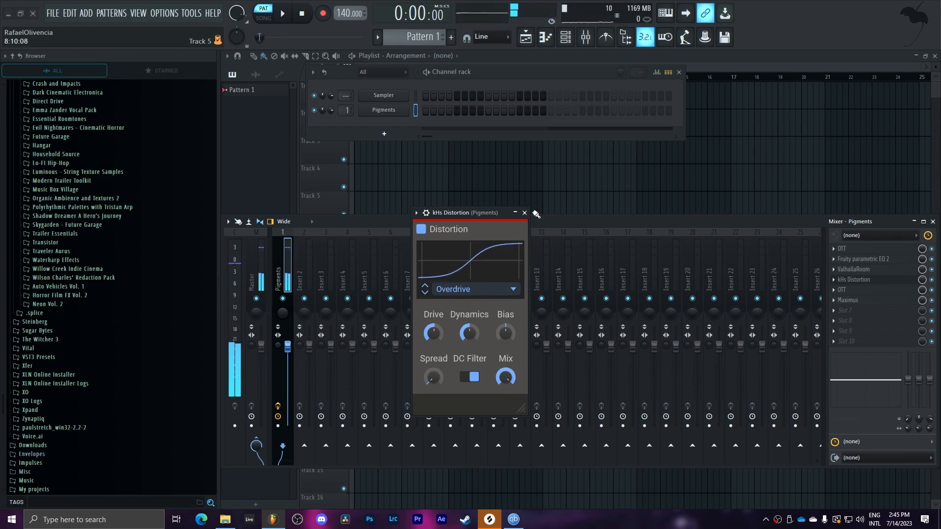
click(525, 213)
- Reopen Pigments and set the Utility Engine's sub oscillator volume to 0.00 dB
click(387, 110)
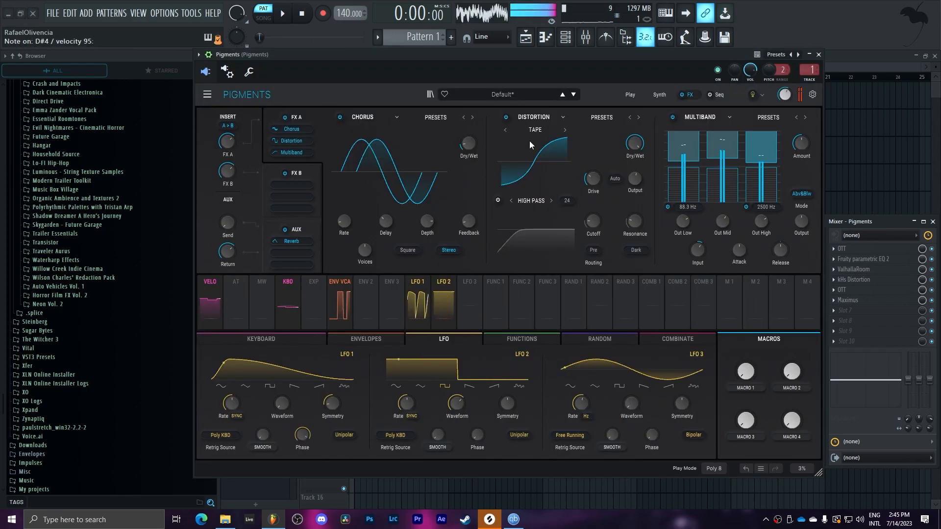
click(660, 95)
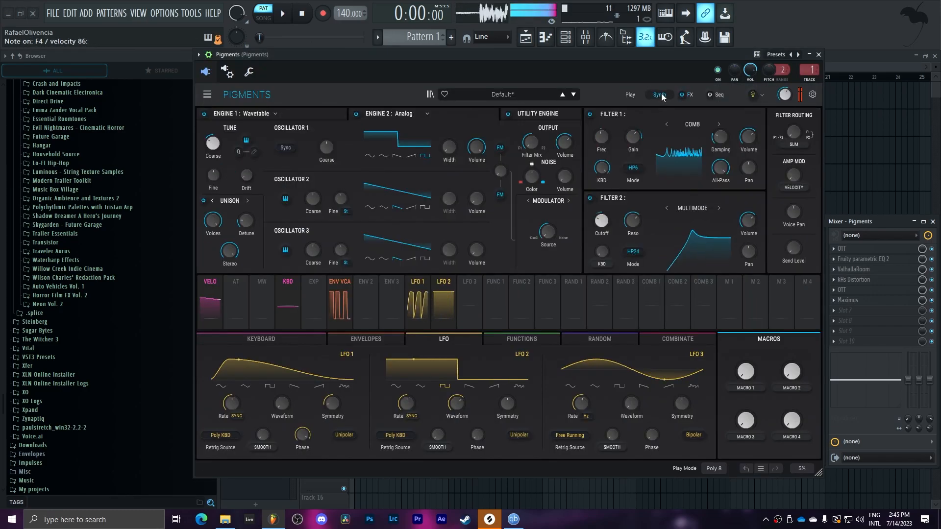
click(632, 95)
click(660, 95)
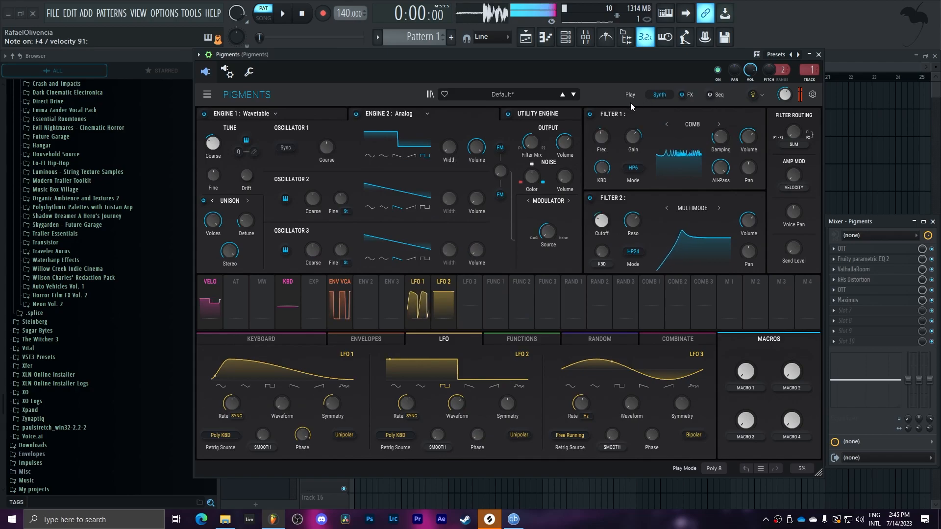
click(538, 114)
mouse_move(569, 242)
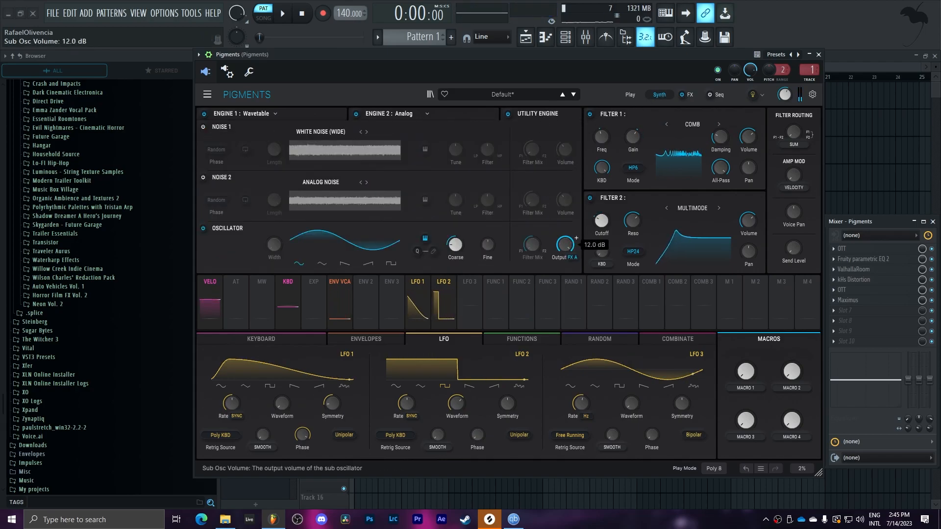
drag(563, 246, 563, 269)
double_click(562, 247)
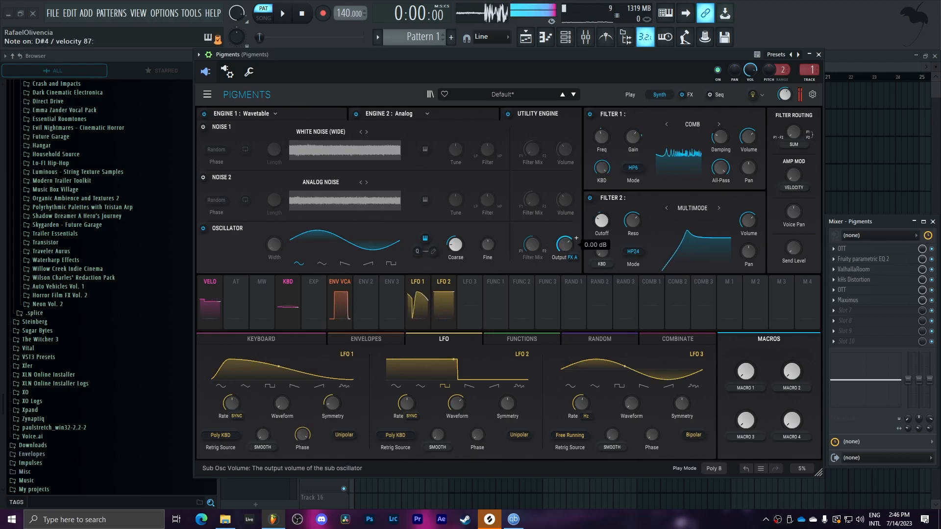
mouse_move(562, 247)
mouse_down()
mouse_move(562, 221)
mouse_move(562, 246)
mouse_up()
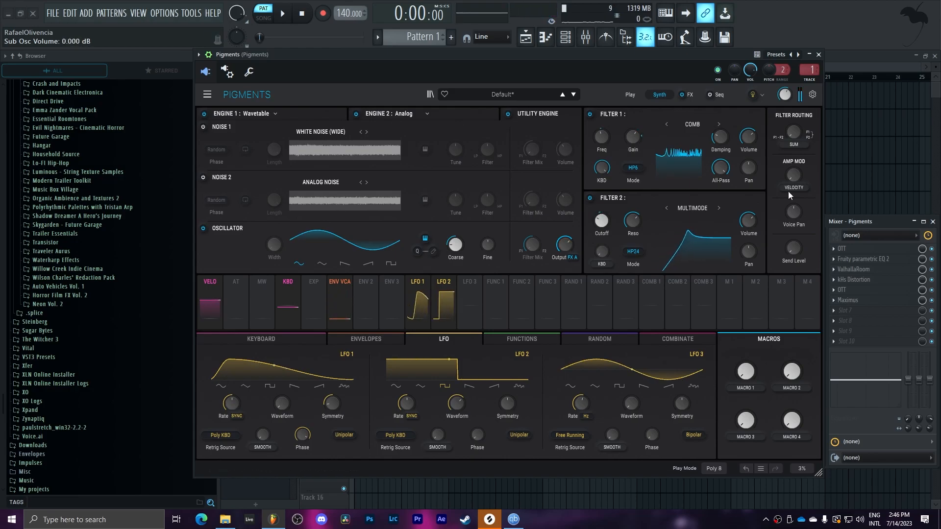
click(818, 55)
- Add a second Fruity Parametric EQ 2 to the Pigments mixer track and place it directly before Maximus
click(844, 315)
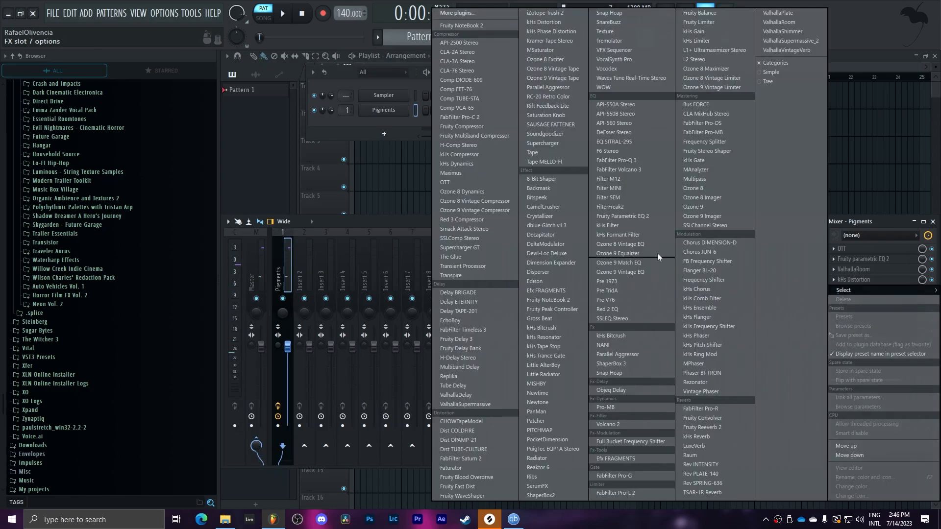
click(640, 219)
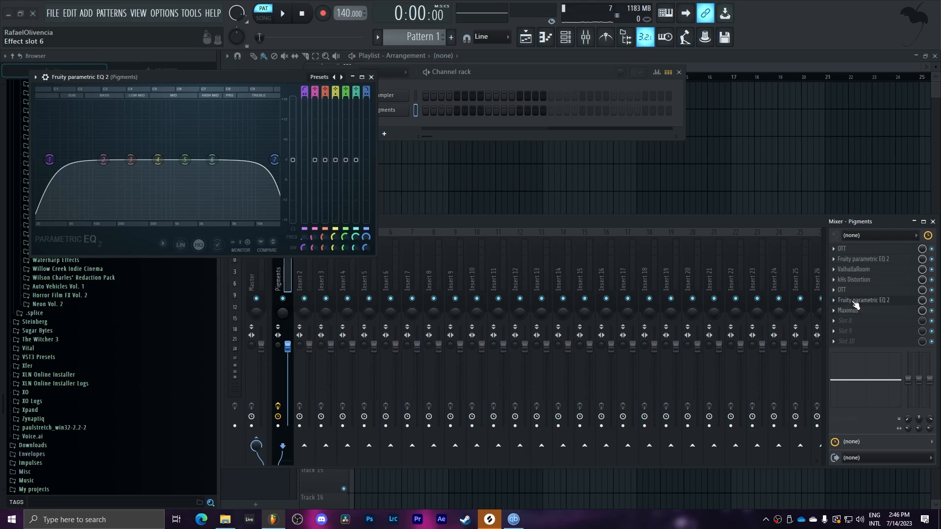
- Load the Default preset in the second Fruity Parametric EQ 2 and apply a gentle band 1 low-shelf boost around 115 Hz
right_click(336, 78)
click(346, 81)
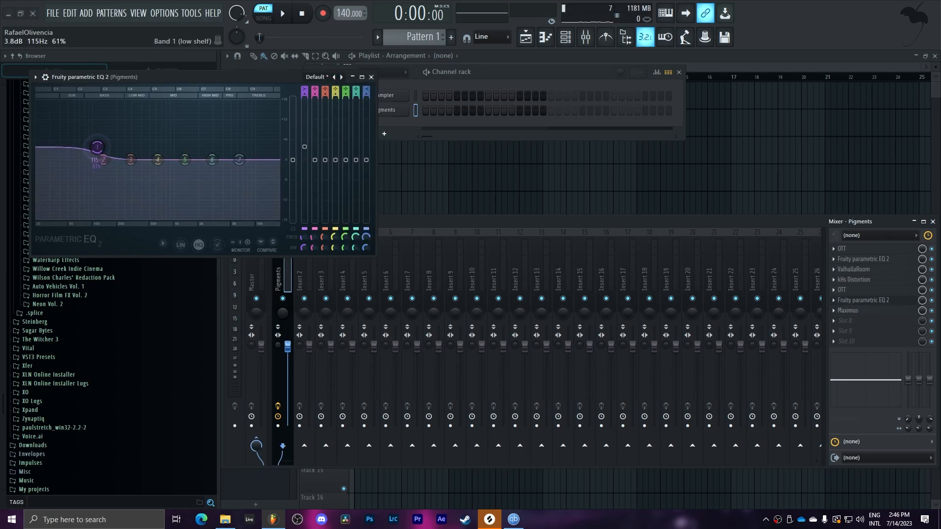
mouse_move(97, 147)
mouse_down()
mouse_move(97, 128)
mouse_move(97, 151)
mouse_up()
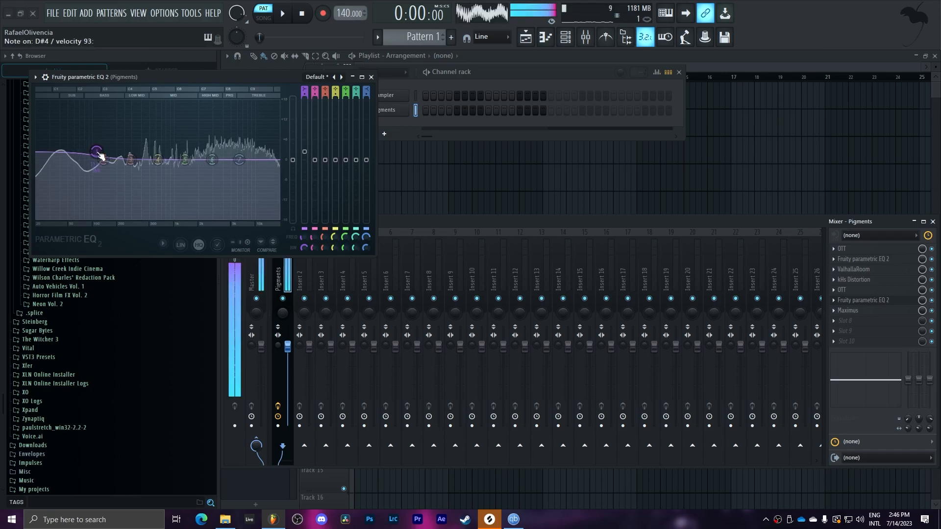
click(371, 77)
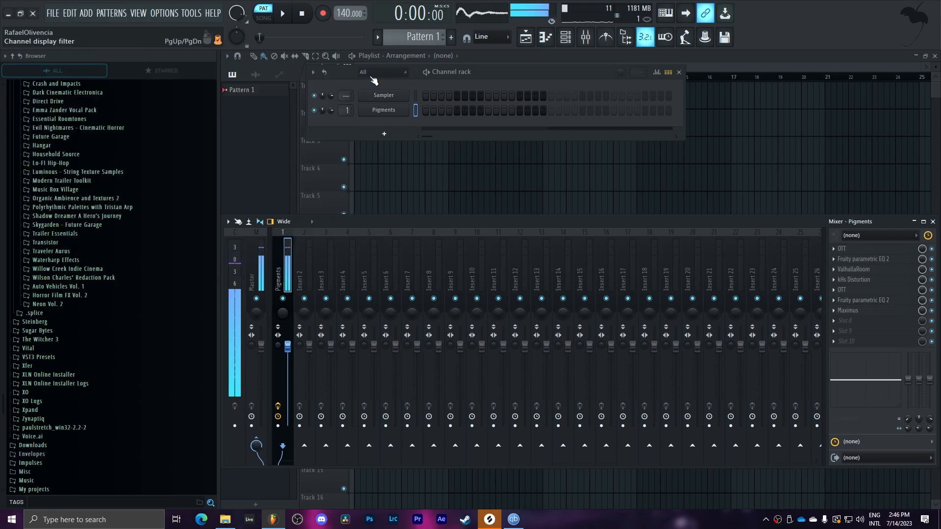
- Reopen Pigments and route Env 2 to the Coarse pitch of Engine 1 and Engine 2, each with an amount of 0.25
click(396, 111)
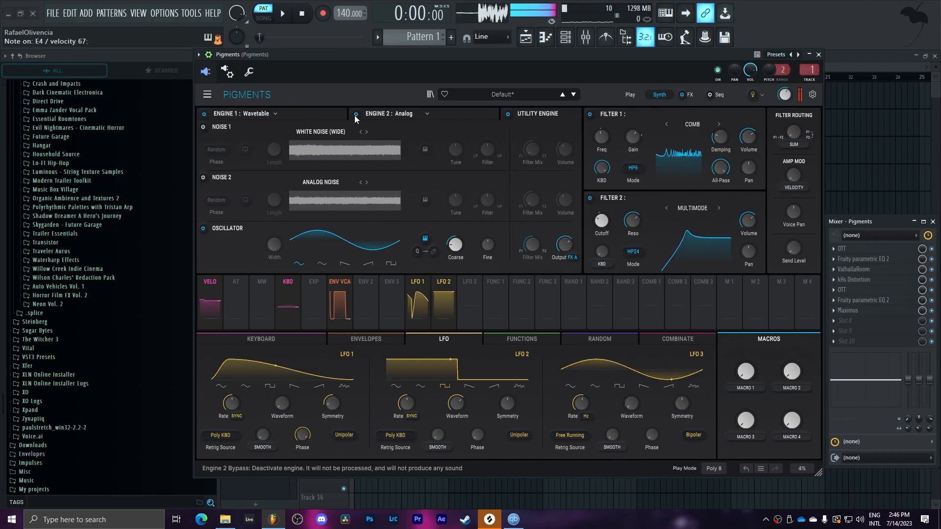
click(306, 113)
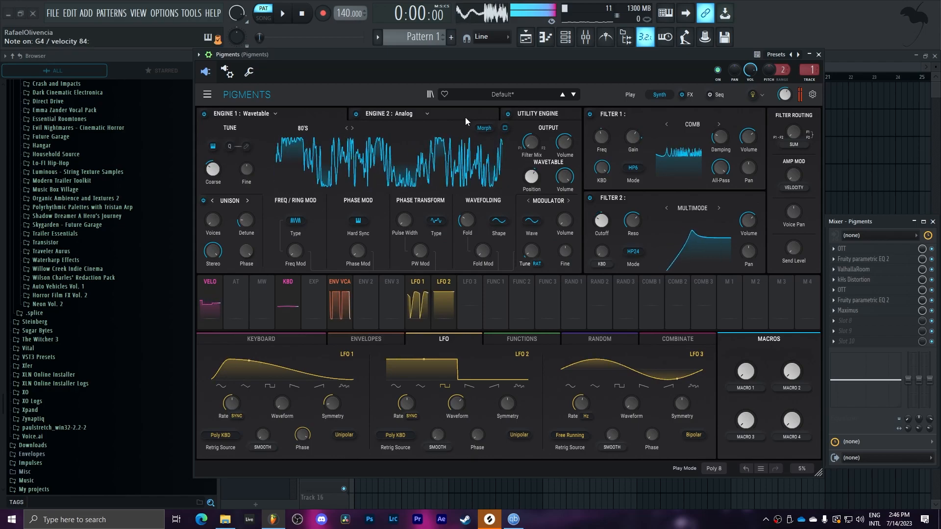
click(369, 281)
drag(213, 169, 213, 159)
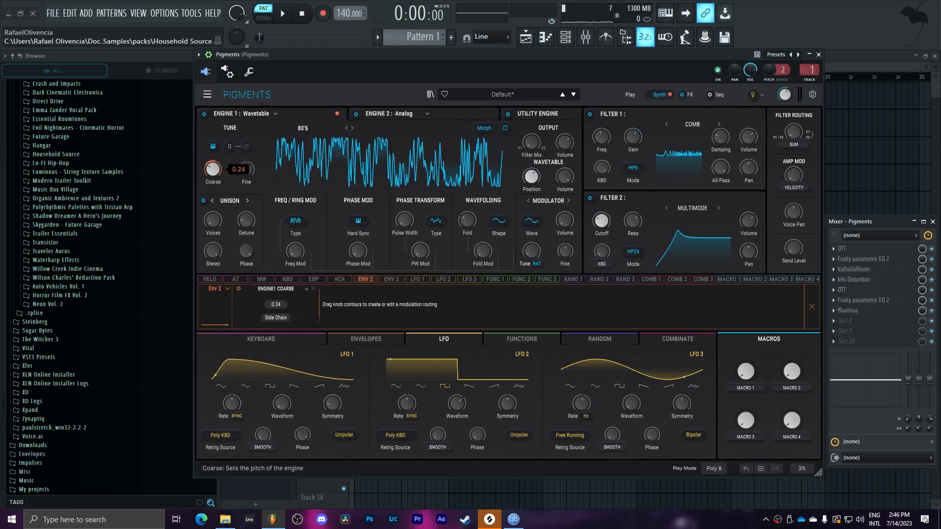
click(404, 116)
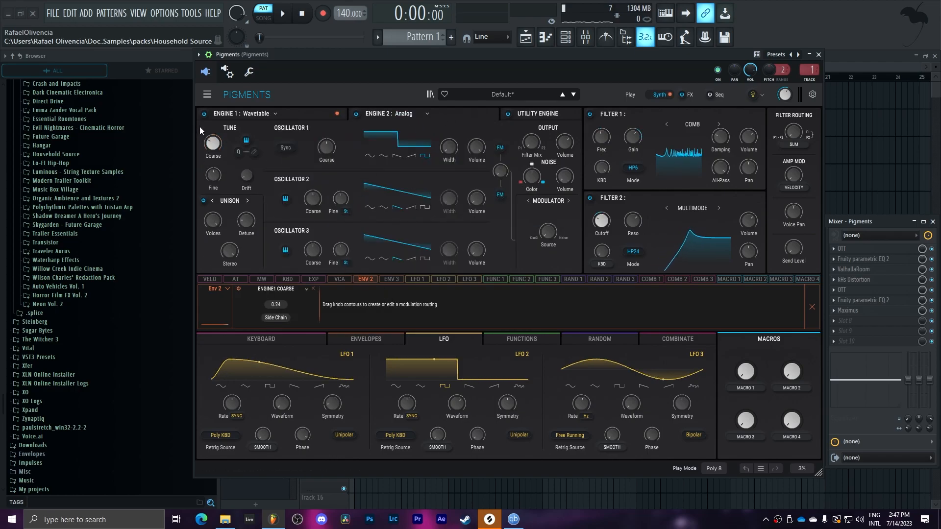
drag(206, 136, 206, 127)
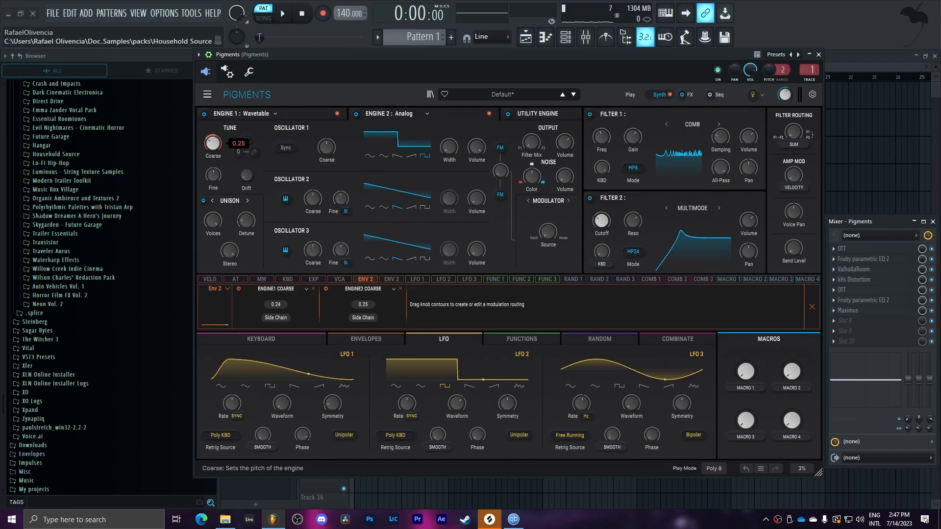
click(304, 111)
drag(206, 163, 206, 162)
- Set Env 2's Sustain to 0.00 and its Decay to 16 ms
click(371, 340)
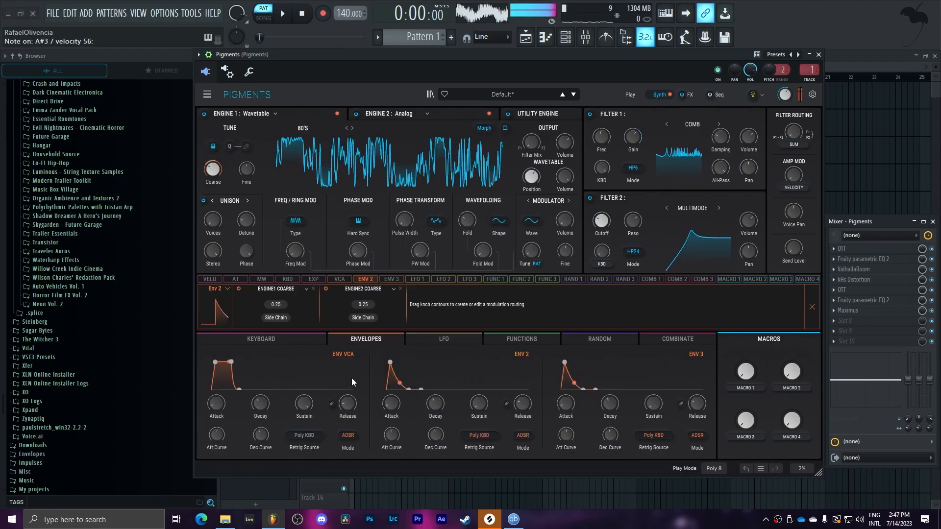
drag(481, 405, 481, 432)
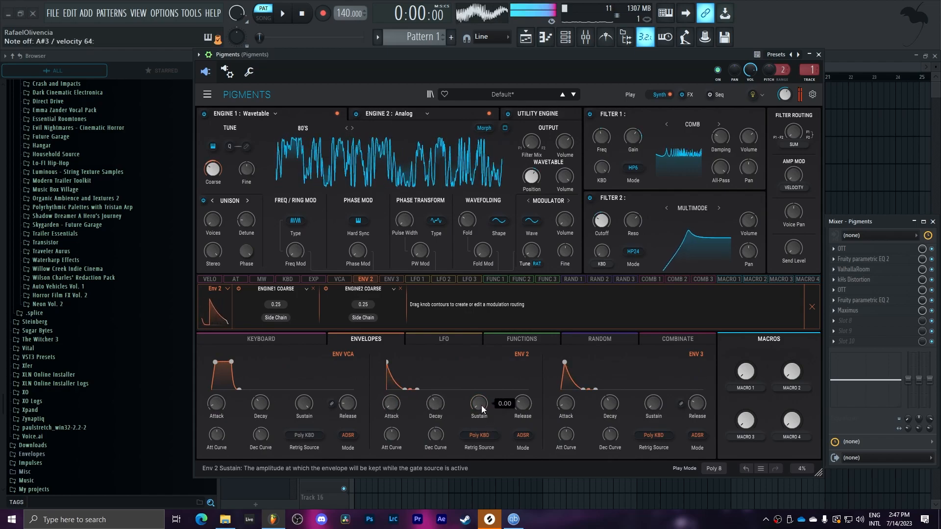
drag(435, 404, 435, 441)
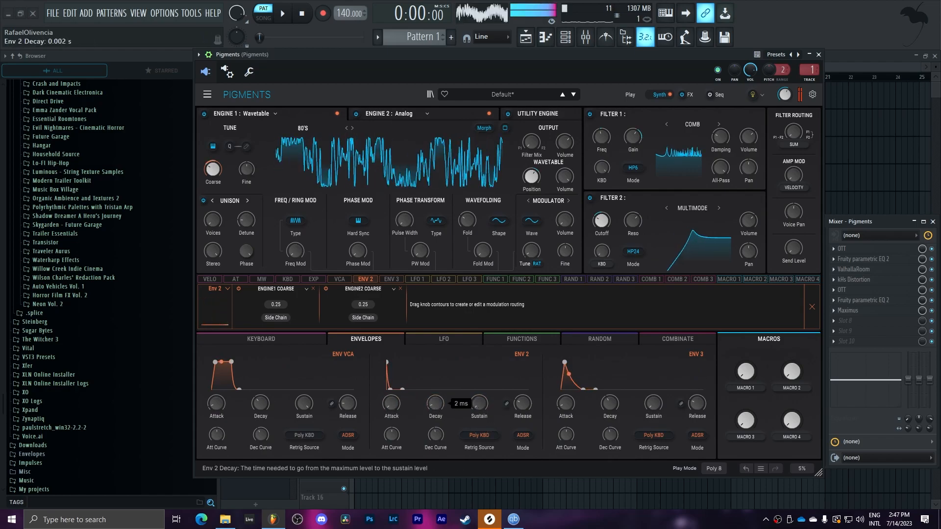
mouse_move(435, 404)
mouse_down()
mouse_move(435, 380)
mouse_move(435, 396)
mouse_up()
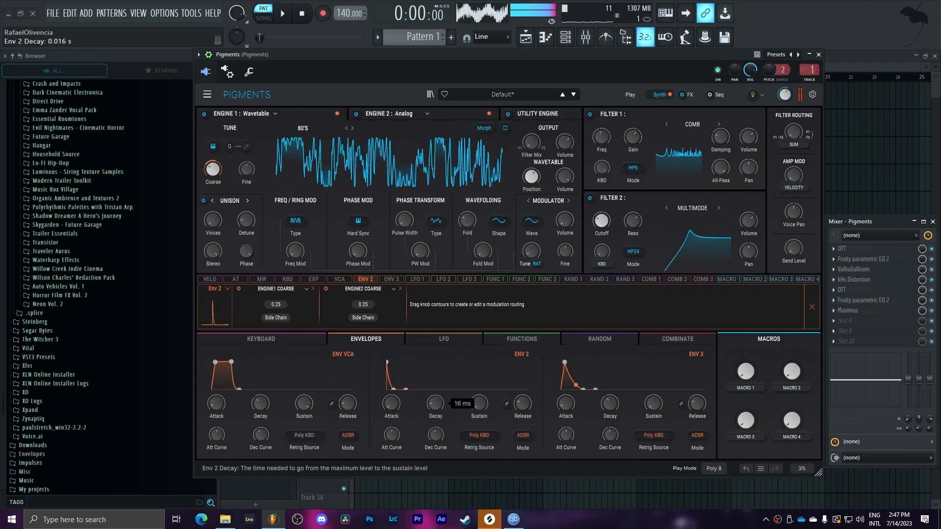
- Route Env 2 to the Utility Engine oscillator's Coarse pitch with an amount of 0.25 and close Pigments
click(530, 118)
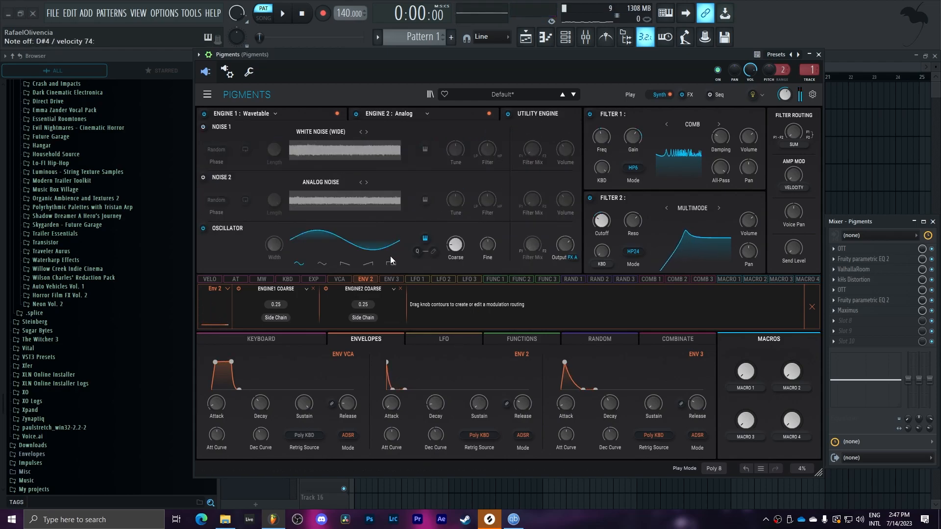
drag(450, 239, 450, 230)
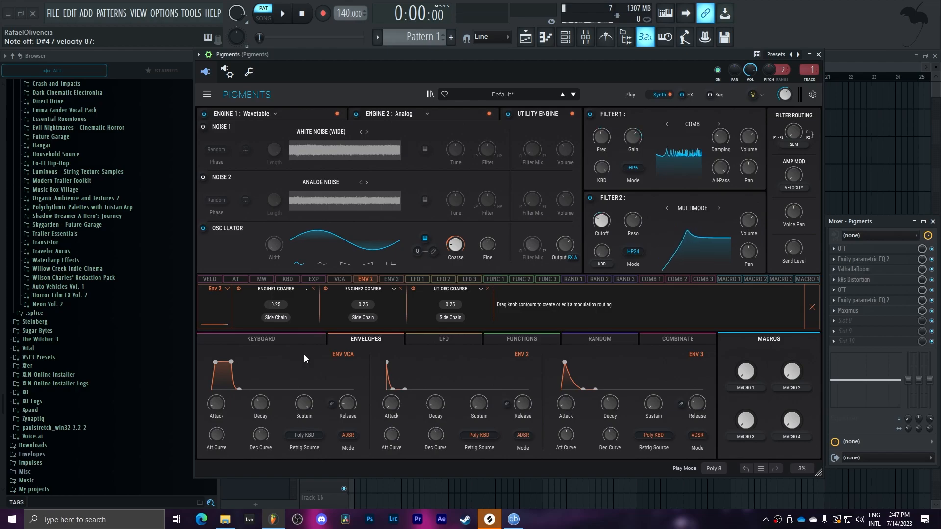
click(818, 54)
- Open the Pigments piano roll and write a syncopated one-bar pattern of six F4 notes, playing it back while drawing
right_click(386, 117)
click(431, 110)
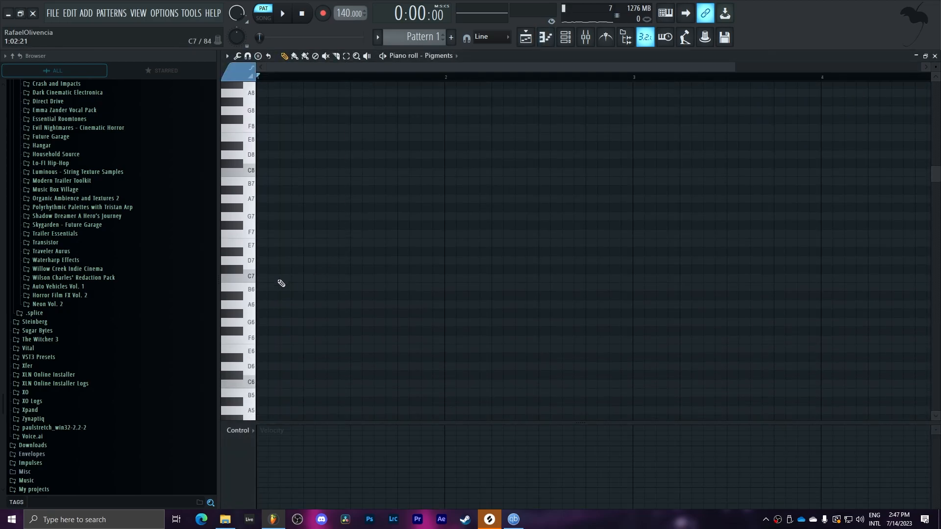
scroll(274, 354, down, 7)
drag(285, 368, 222, 368)
click(313, 366)
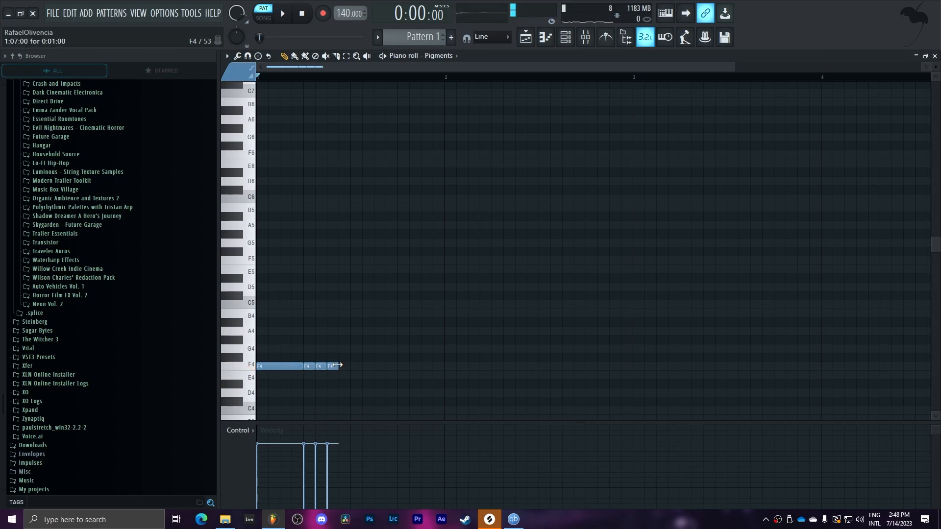
drag(337, 365, 349, 365)
key(space)
click(366, 367)
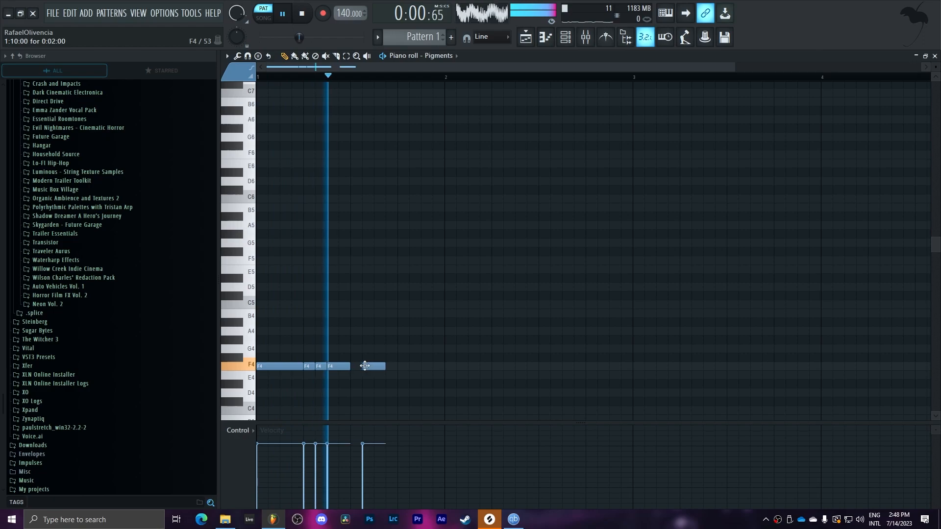
key(space)
drag(365, 368, 446, 366)
key(space)
- Shorten all the F4 notes slightly with snap at 1/3 step, restore snap to Line, deselect the notes and play the pattern
key(ctrl+a)
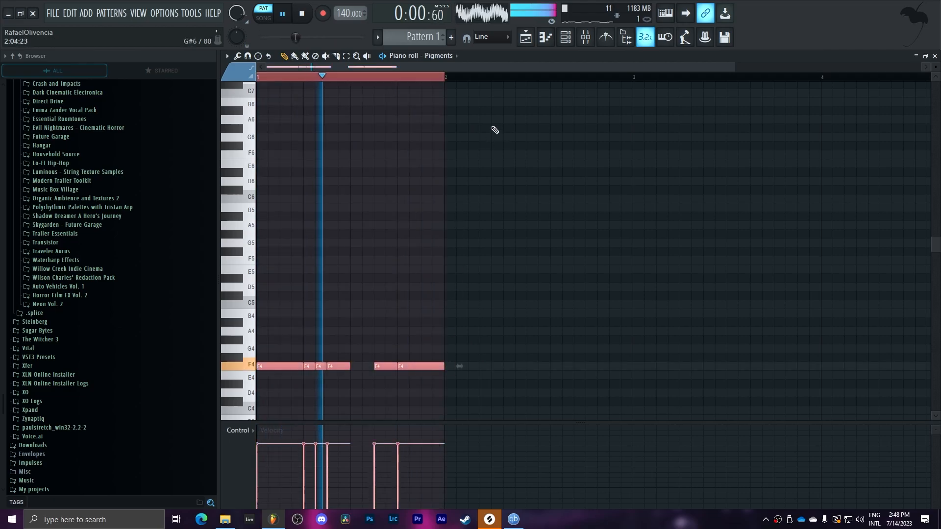
click(487, 37)
click(493, 94)
key(space)
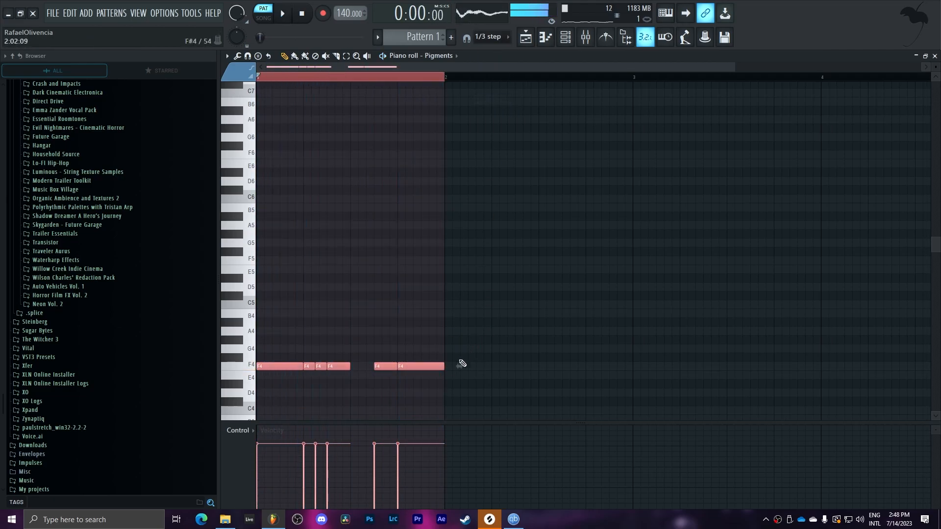
click(487, 37)
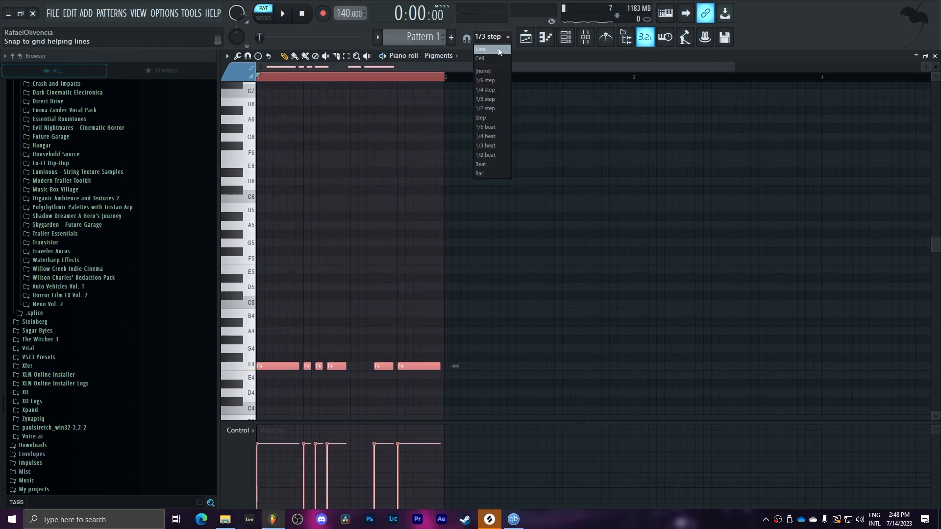
click(490, 57)
key(ctrl+d)
key(space)
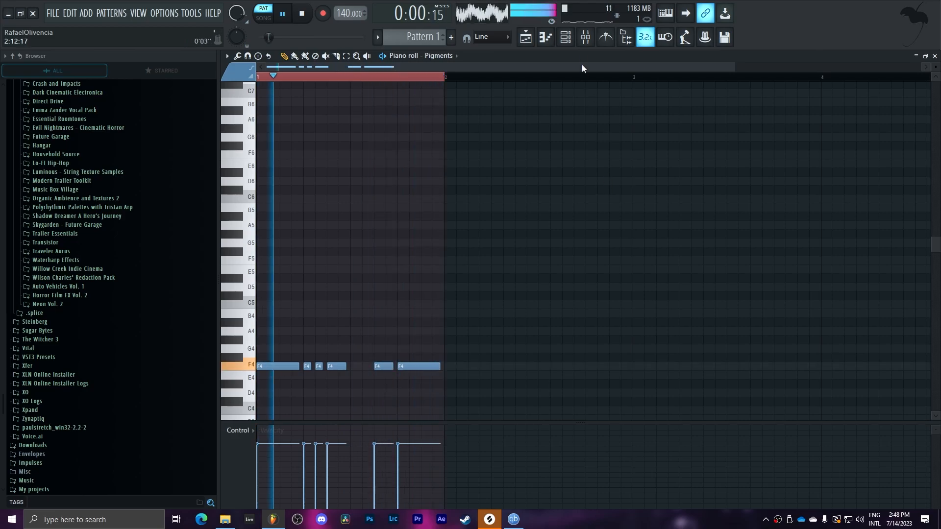
- Stop playback, reopen Pigments in its Play view and hide the plugin wrapper's settings bar
click(559, 37)
click(559, 38)
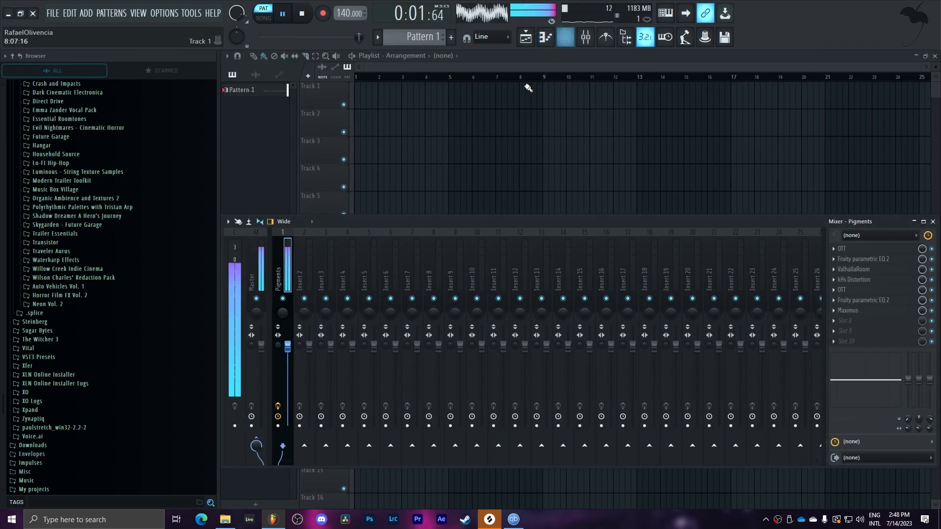
click(561, 38)
key(space)
click(394, 111)
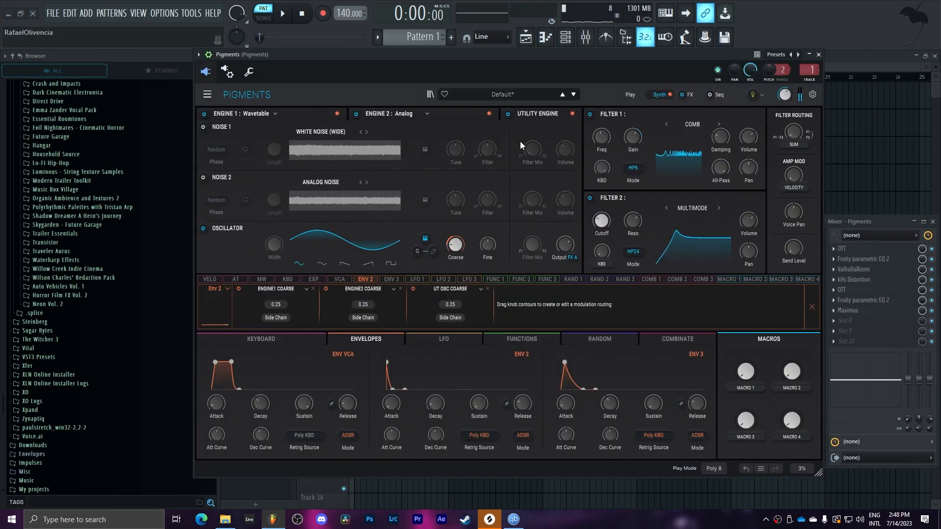
click(634, 96)
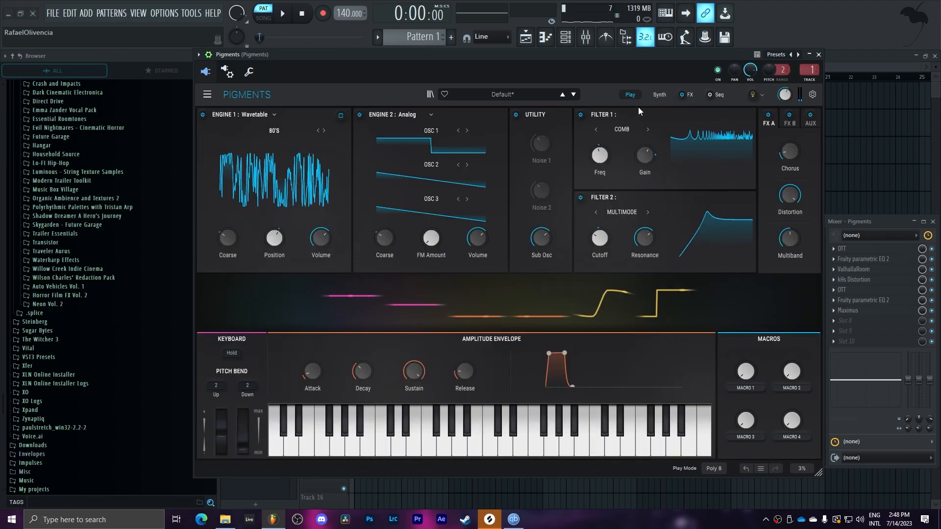
mouse_move(600, 152)
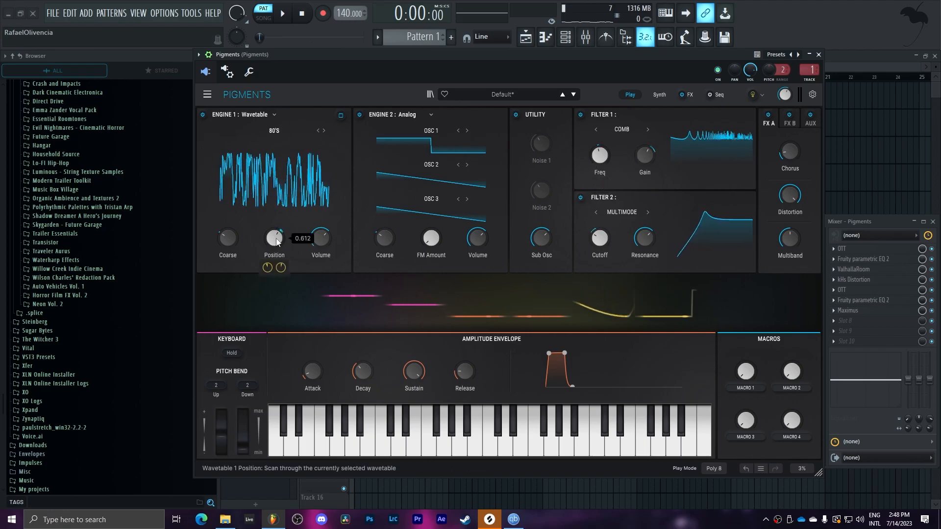
drag(275, 237, 275, 233)
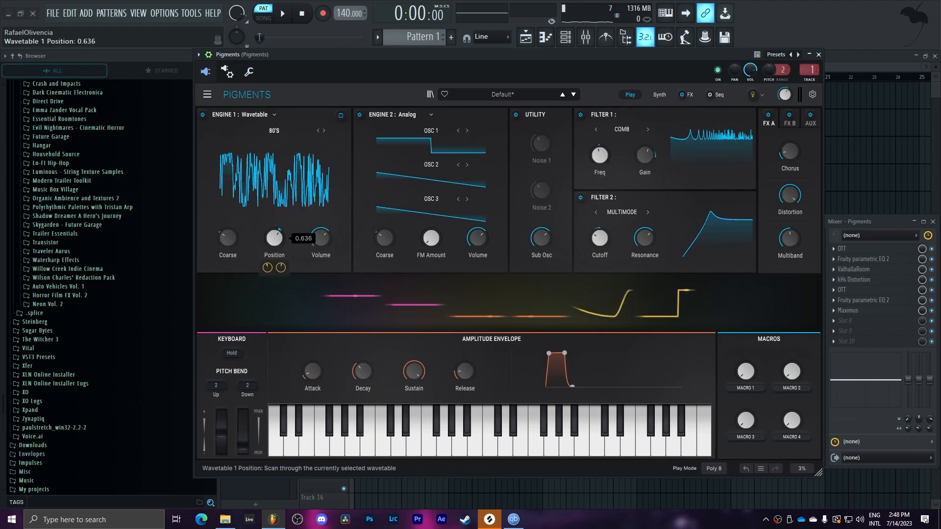
click(209, 54)
drag(248, 52, 260, 52)
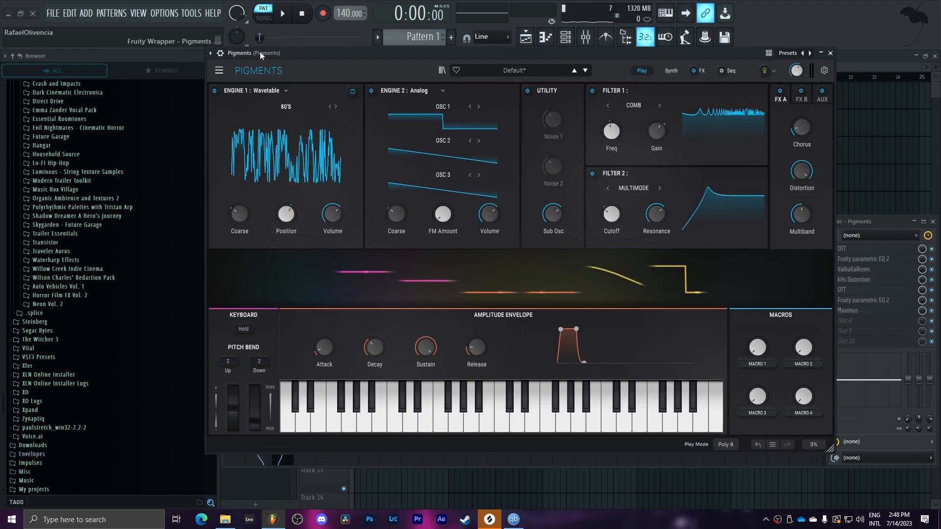
- While the pattern plays, vary Engine 1's wavetable Position and Filter 1's comb Freq, settling on 0.260 and 261 Hz, and stop playback
key(space)
drag(291, 221, 291, 205)
drag(612, 132, 611, 124)
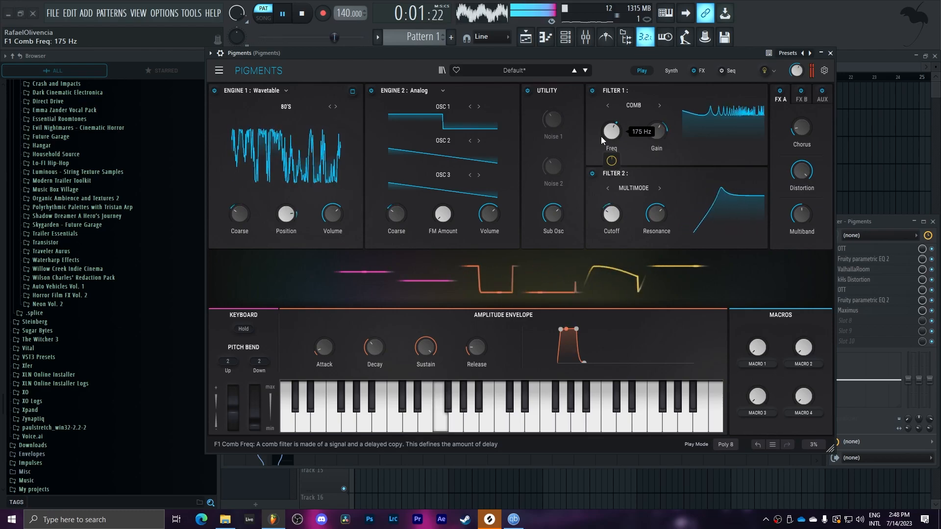
scroll(612, 135, down, 5)
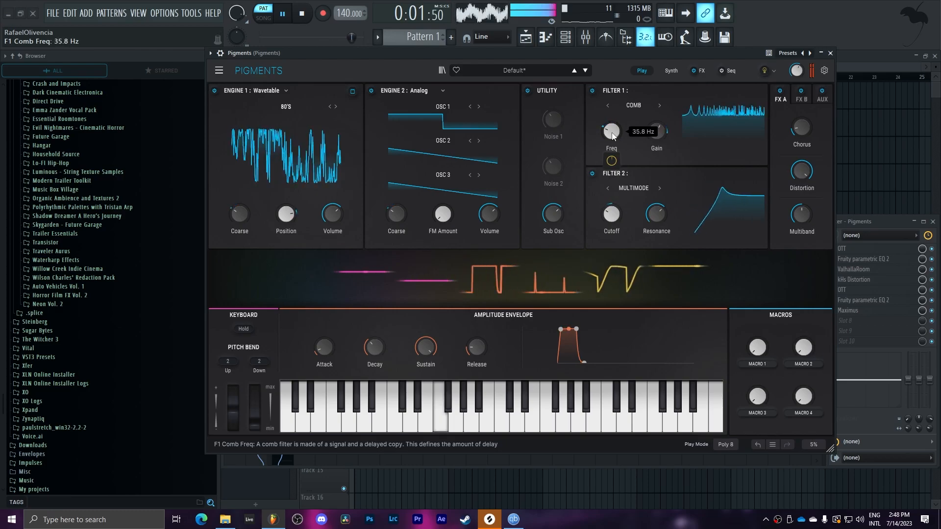
drag(287, 216, 287, 289)
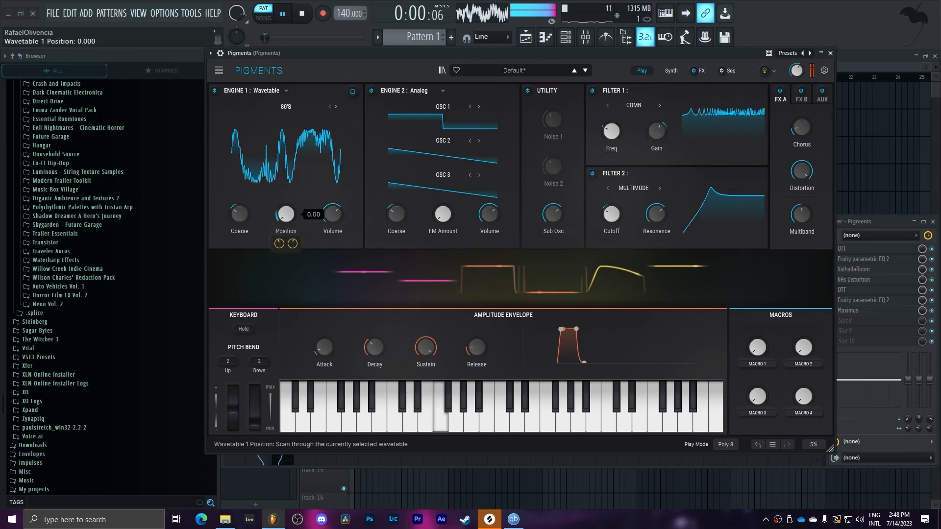
drag(288, 217, 288, 203)
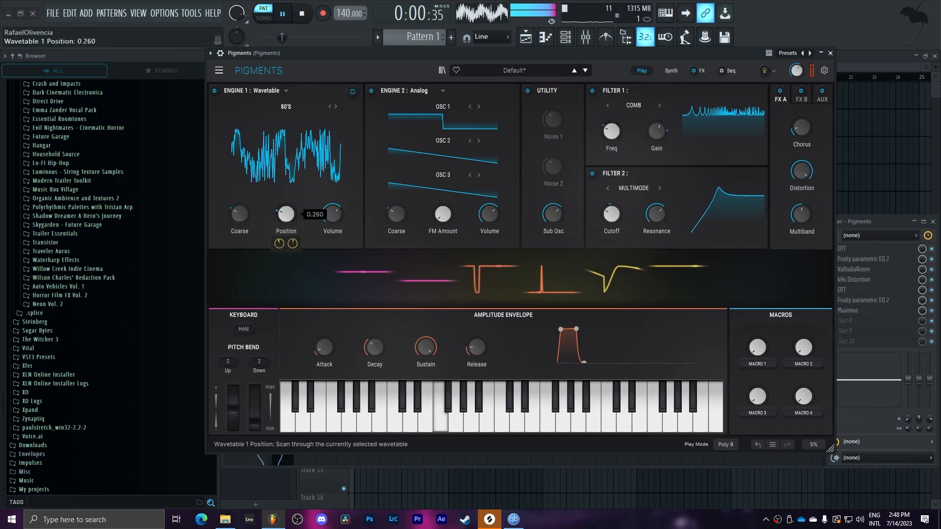
drag(613, 135, 614, 111)
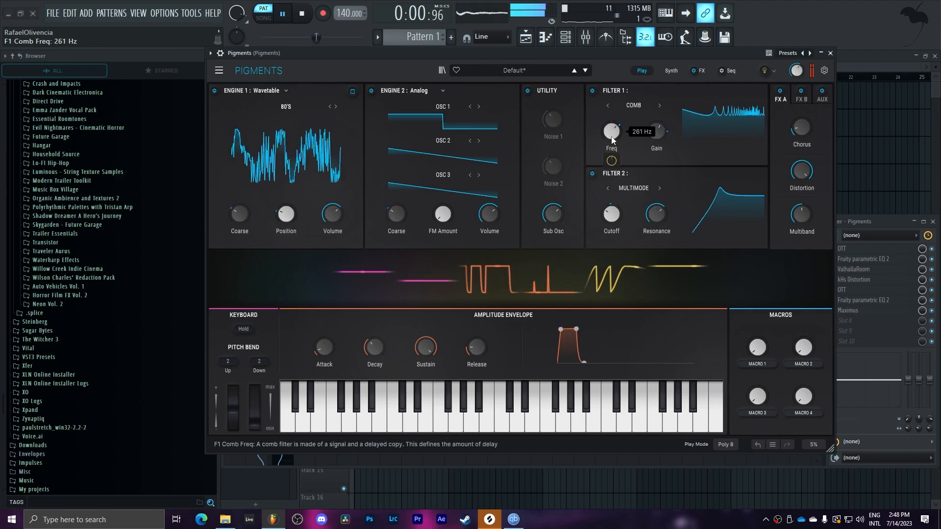
drag(521, 53, 529, 55)
key(space)
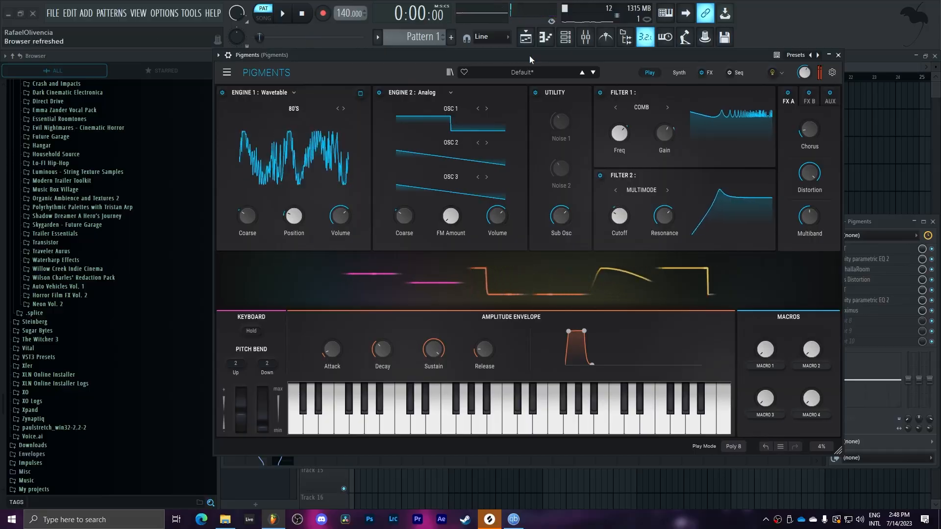